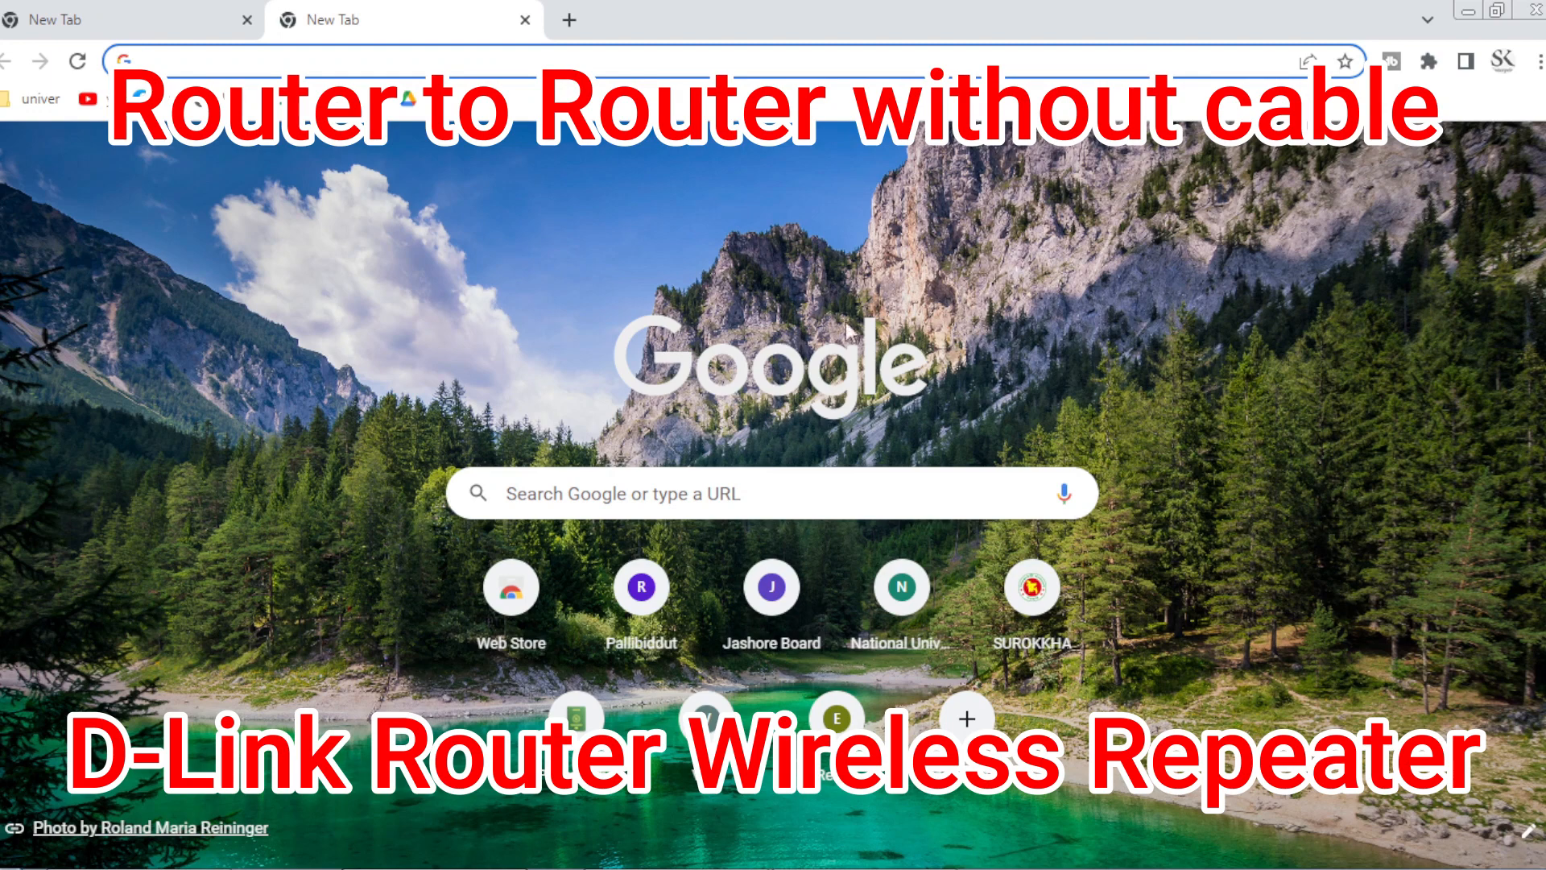
Load 192.168.0.1 in Chrome to reach the D-Link DIR-615 setup wizard.
click(309, 51)
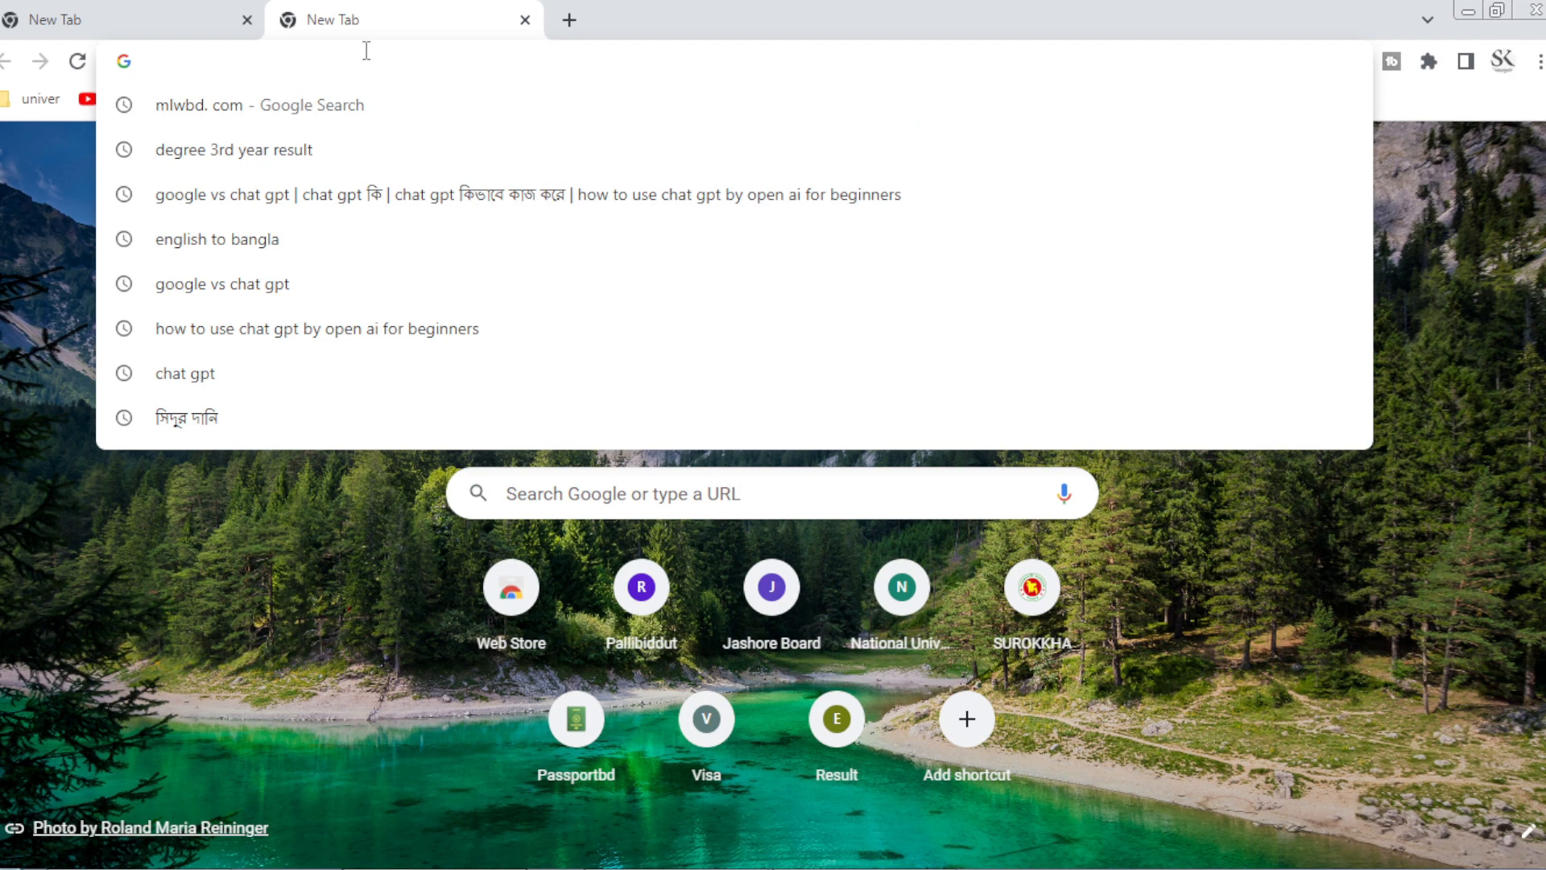
text(192)
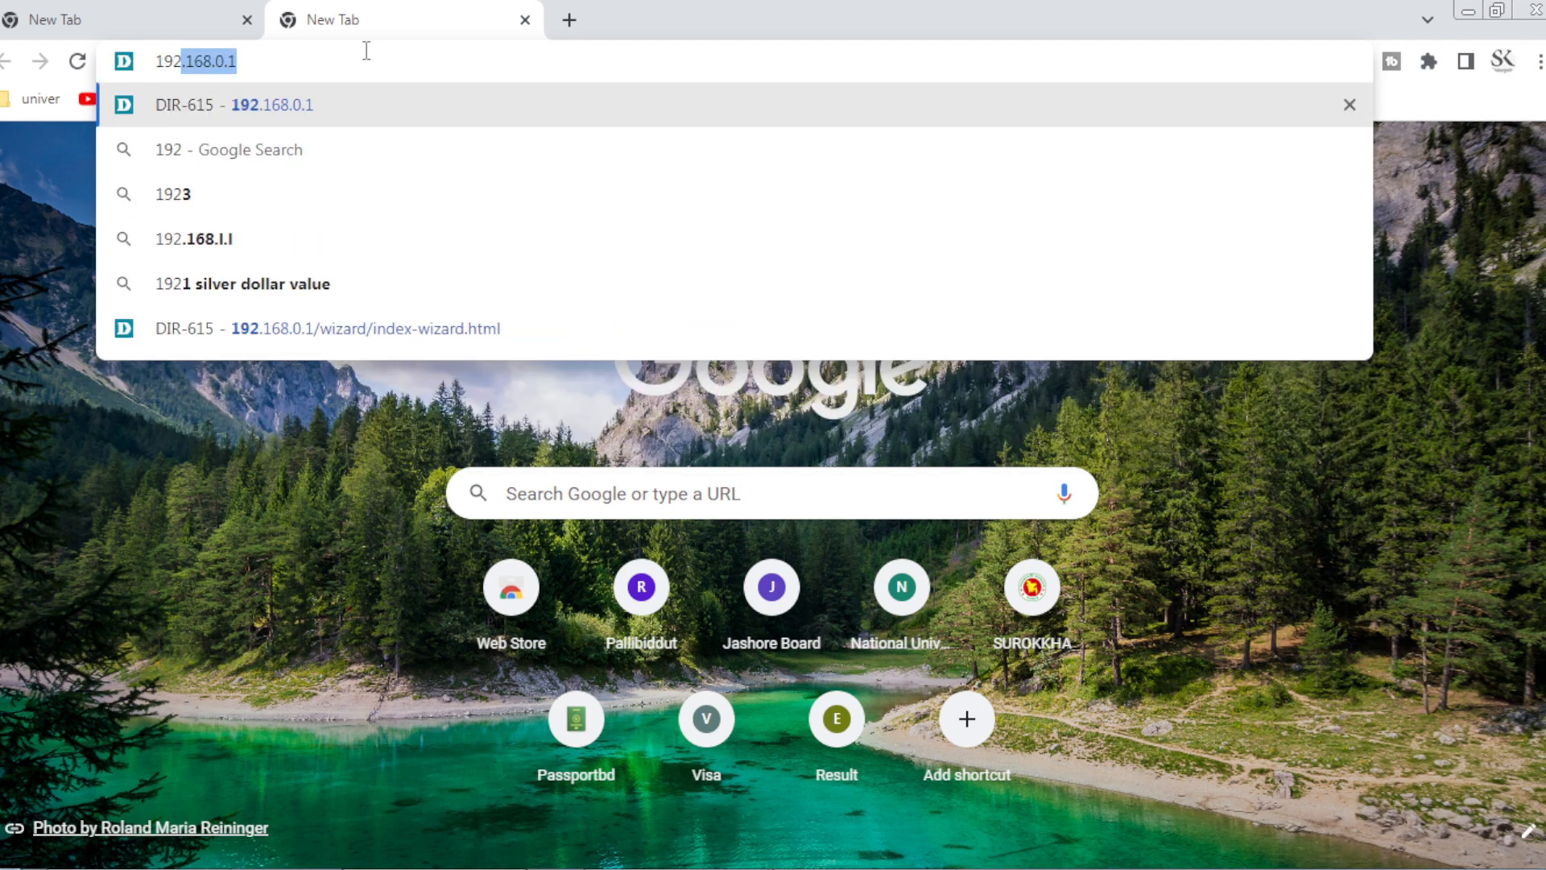
text(.168.0.)
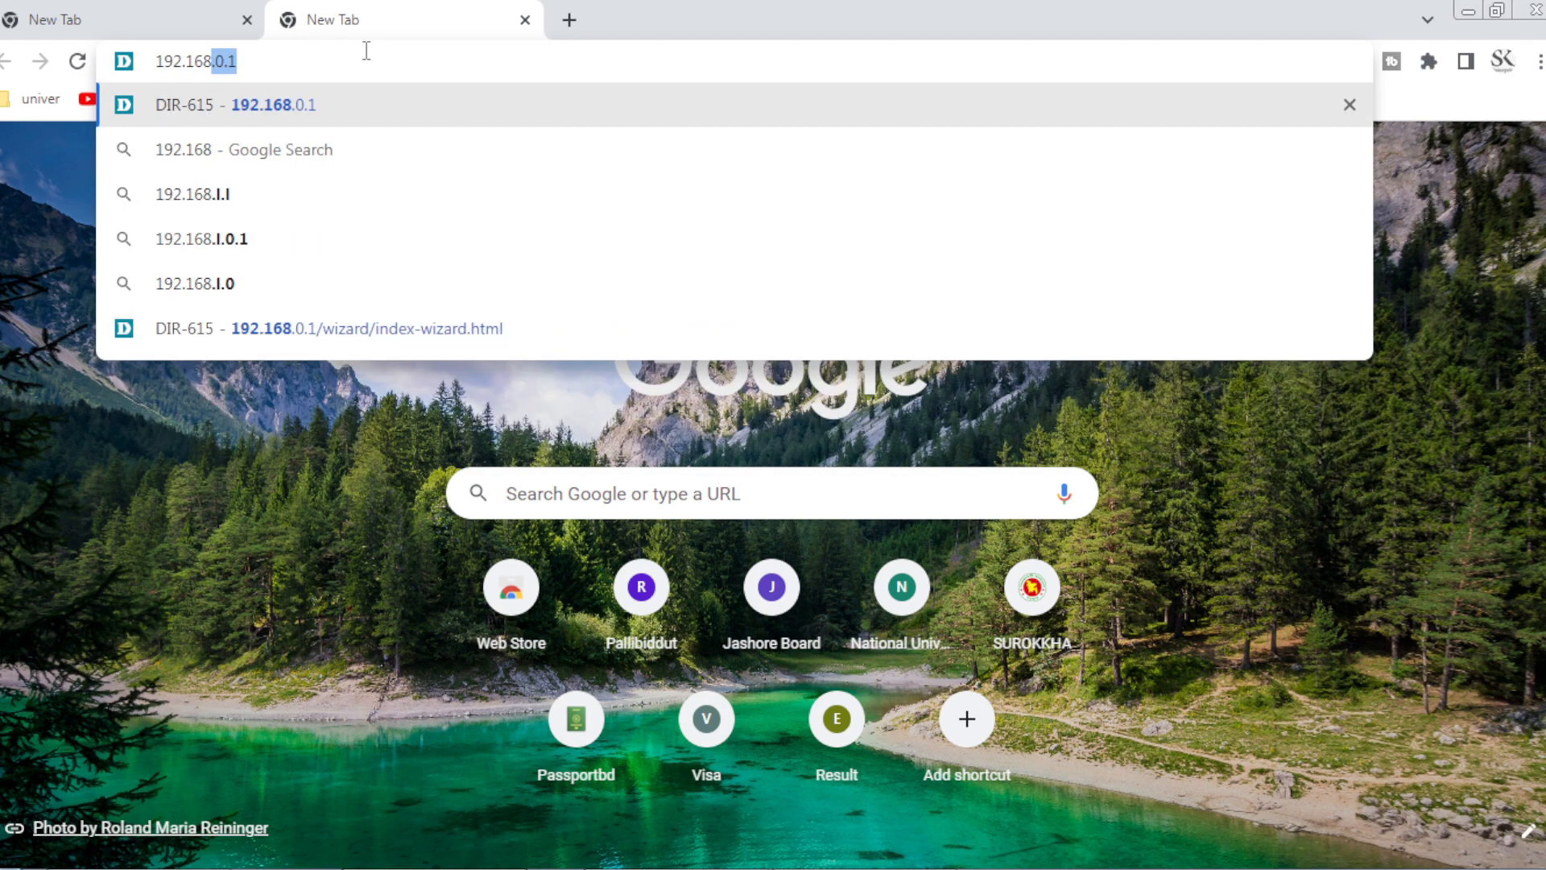
text(1)
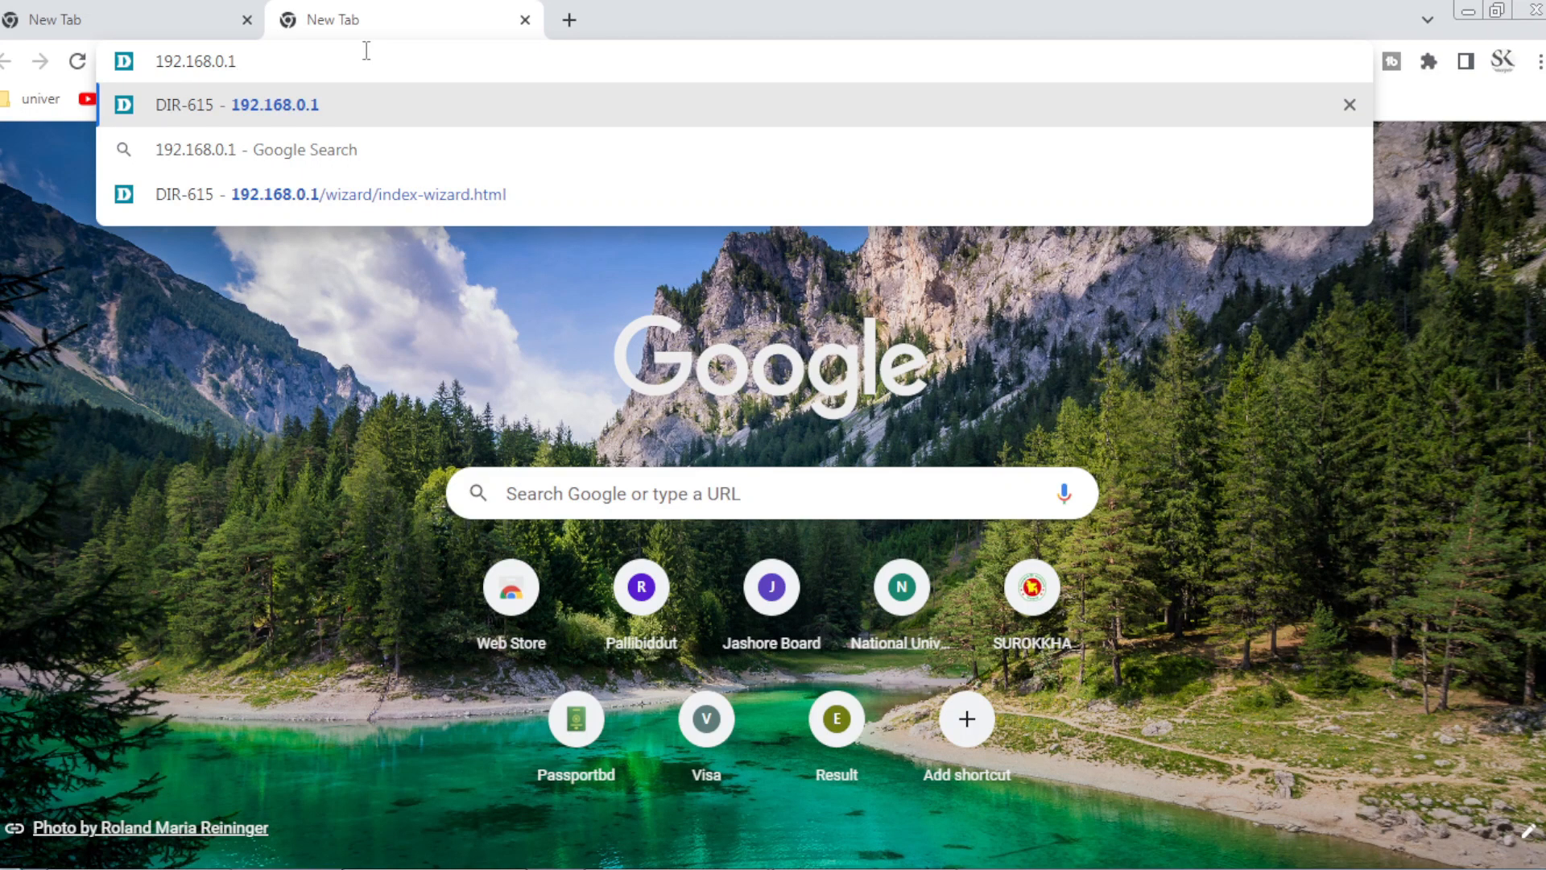
key(Return)
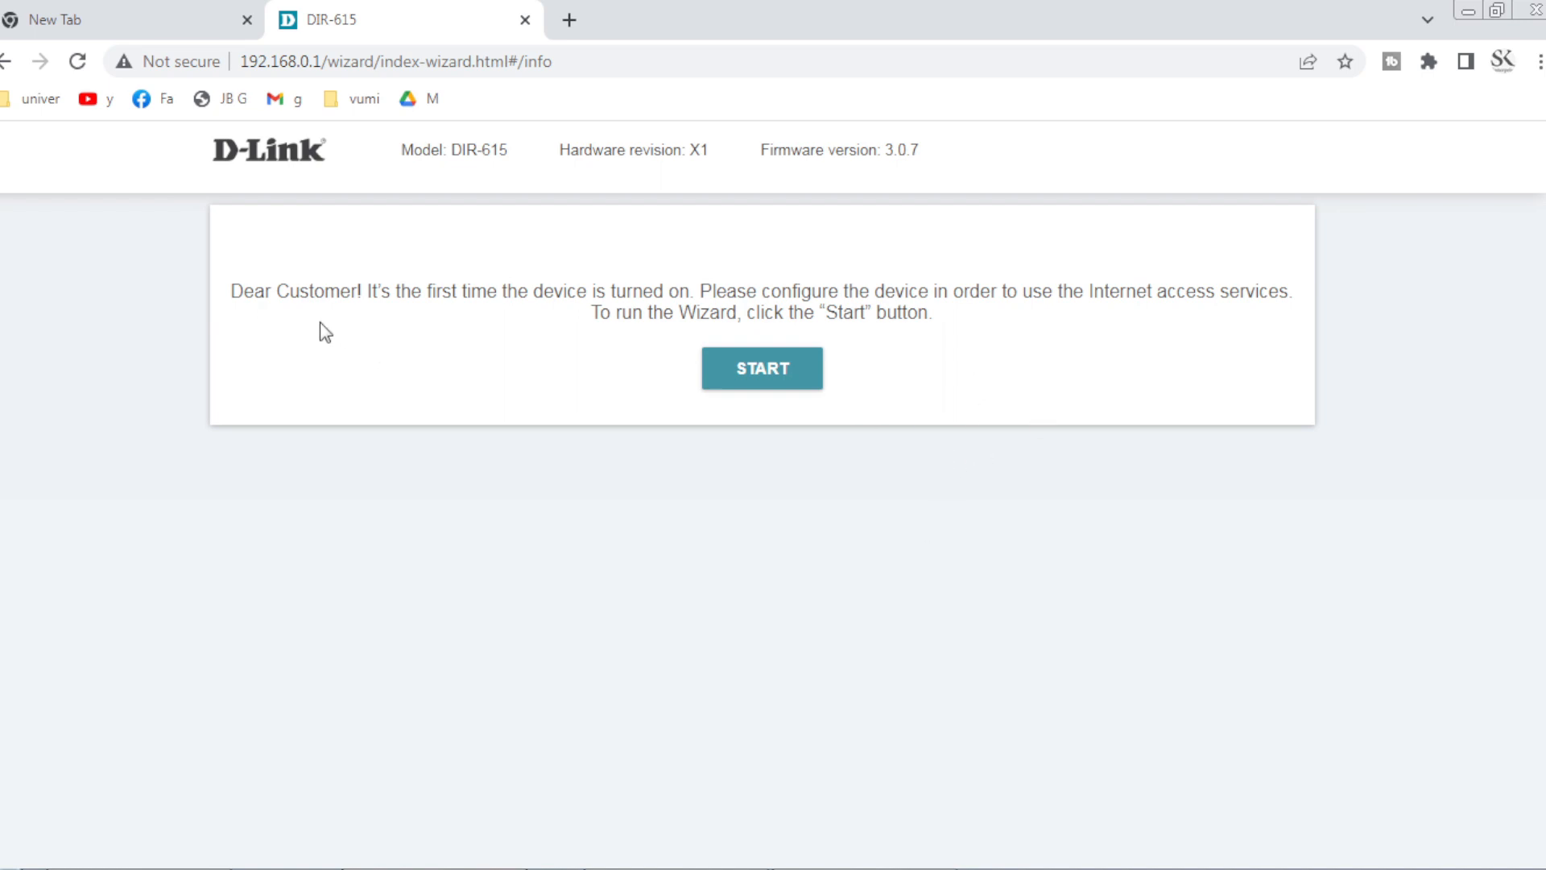
Start the setup wizard, accept English as the language, and continue with the wizard.
click(775, 376)
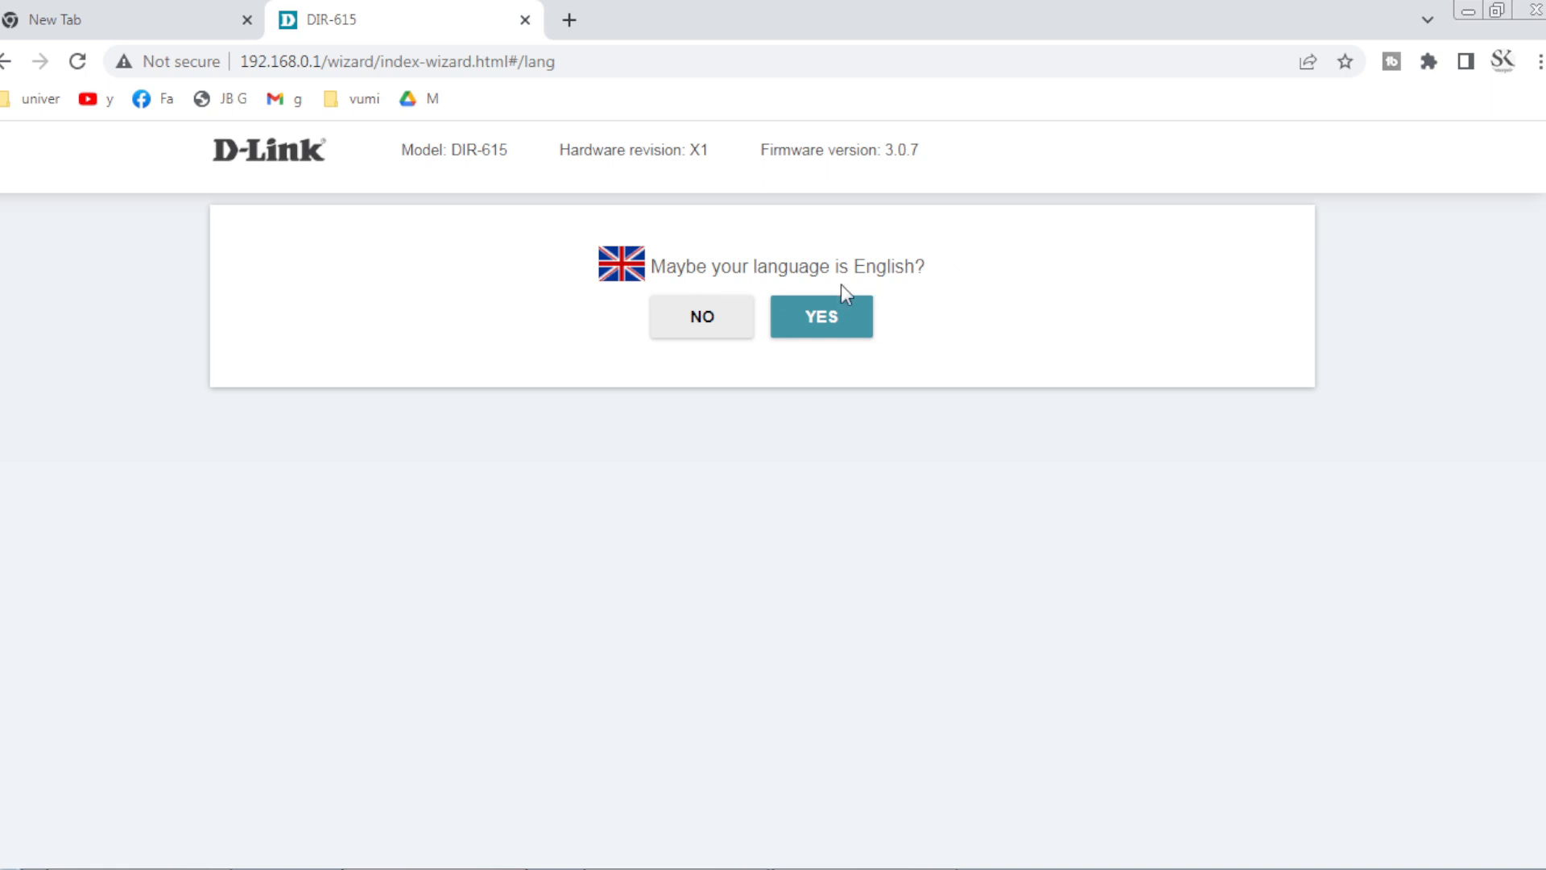
click(831, 330)
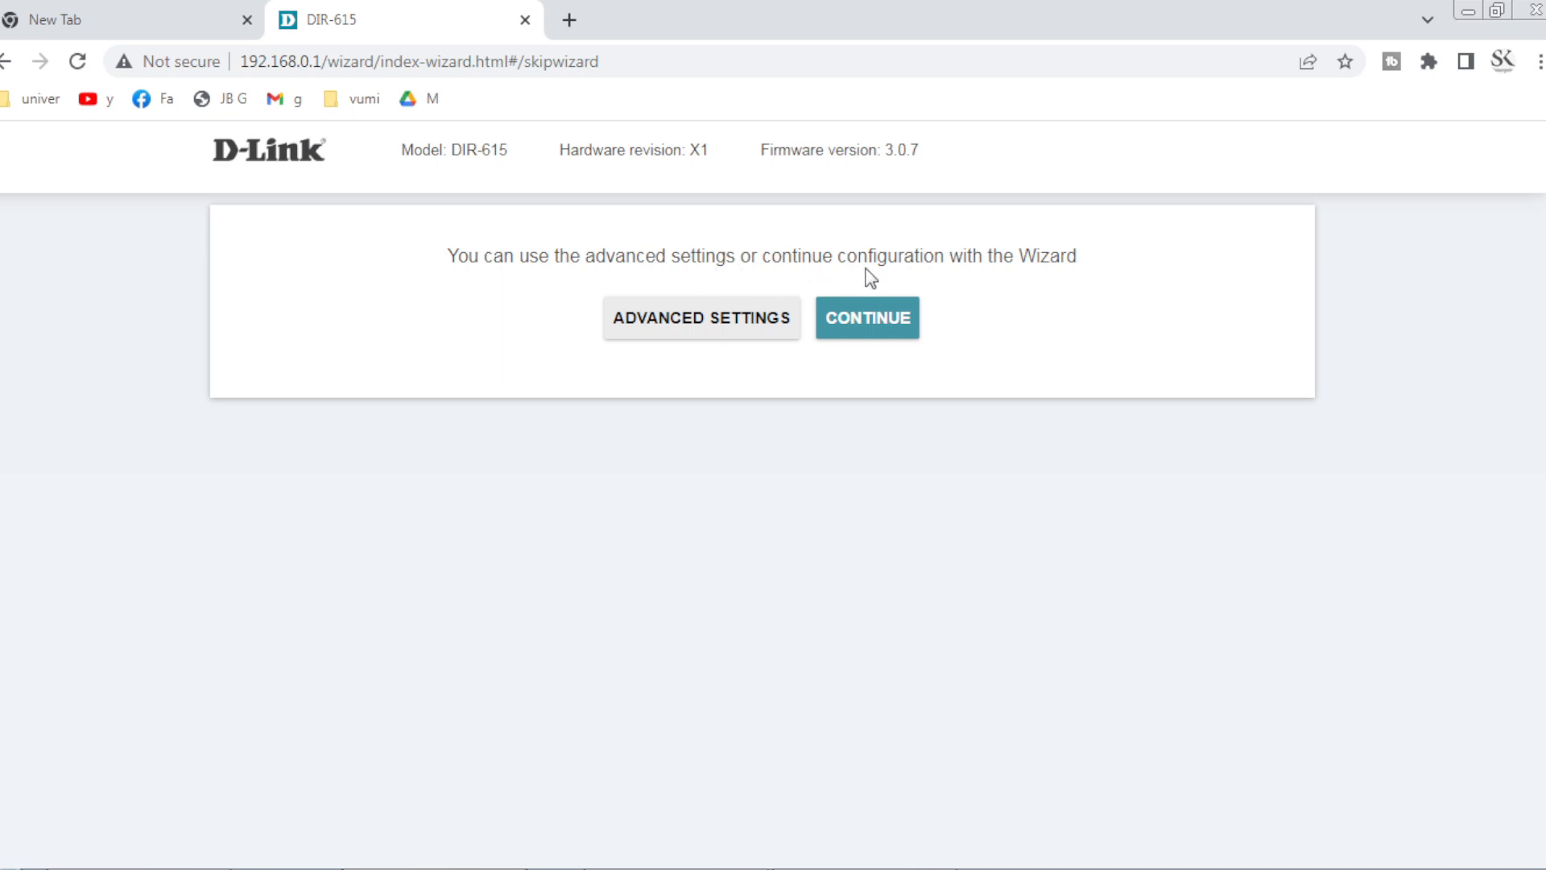
click(882, 326)
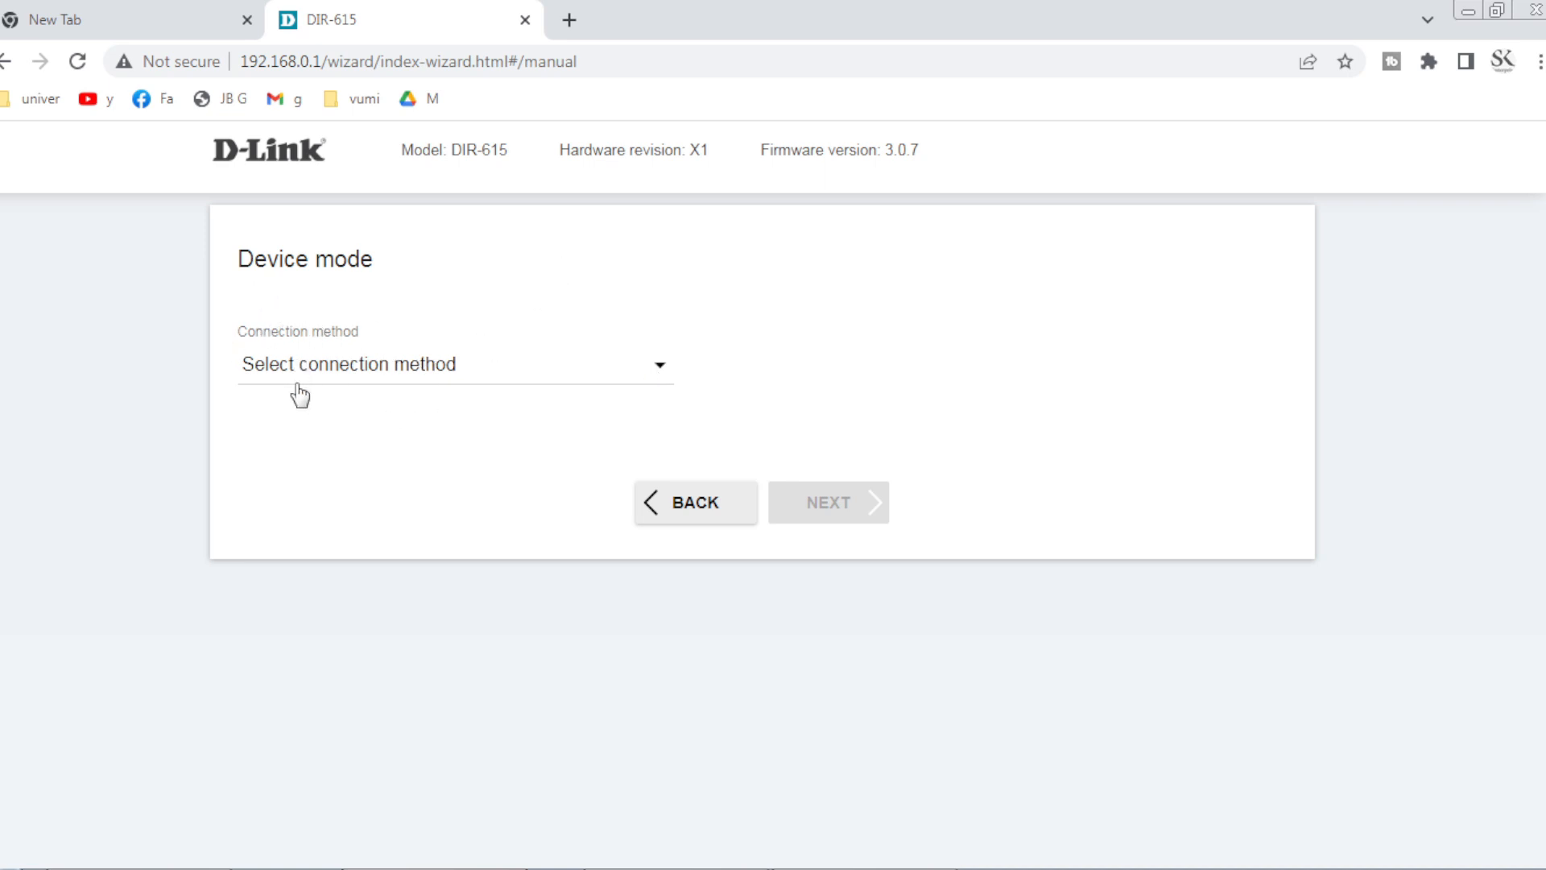
Set the connection method to Wi-Fi and the work mode to WISP Repeater.
click(628, 365)
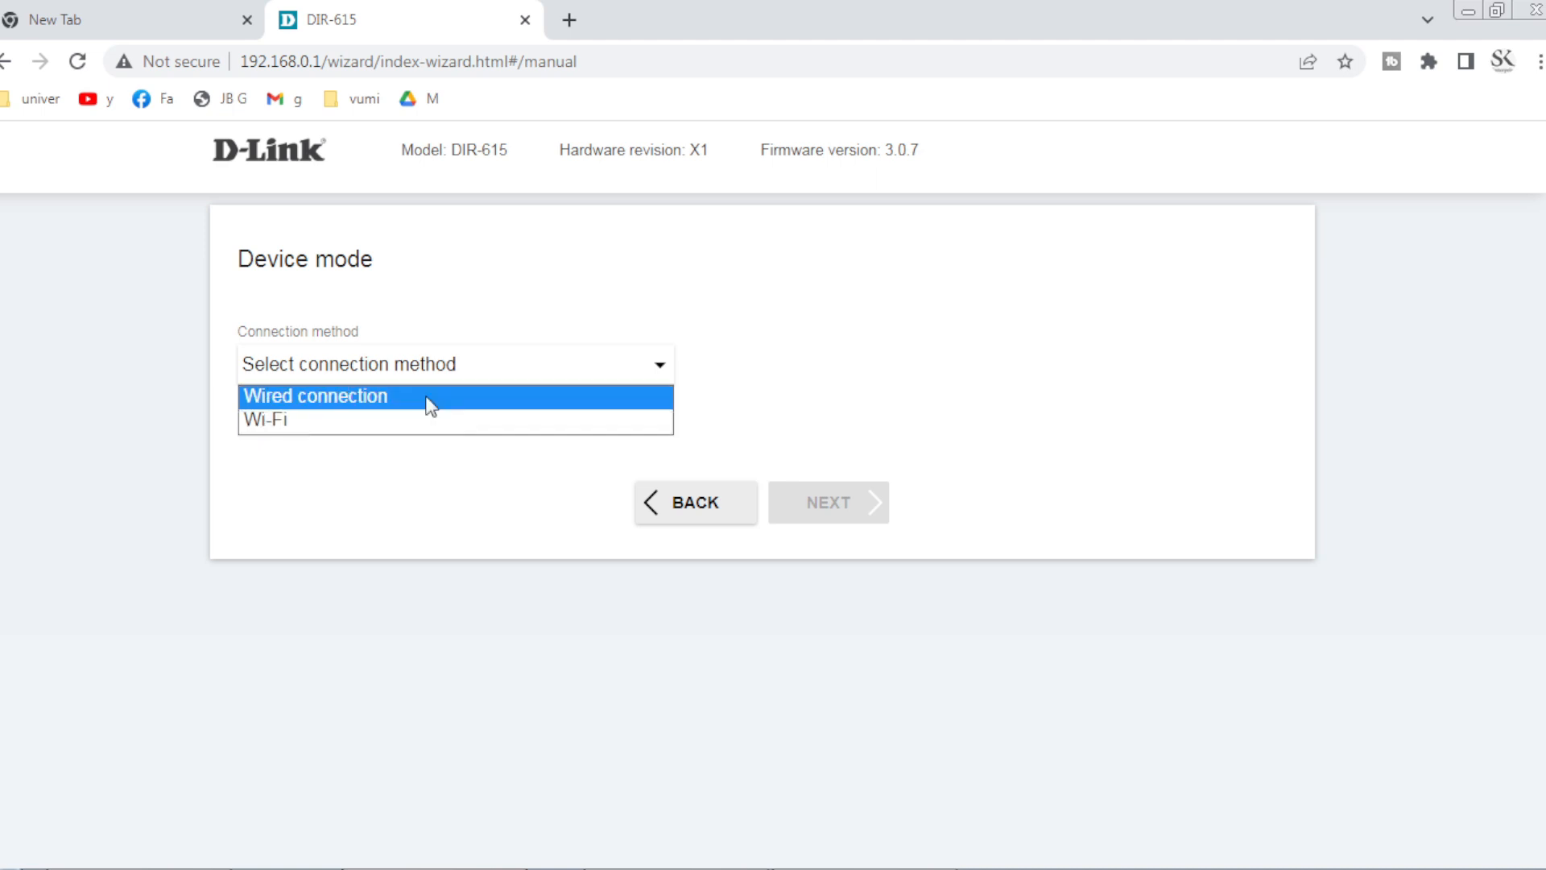
click(291, 420)
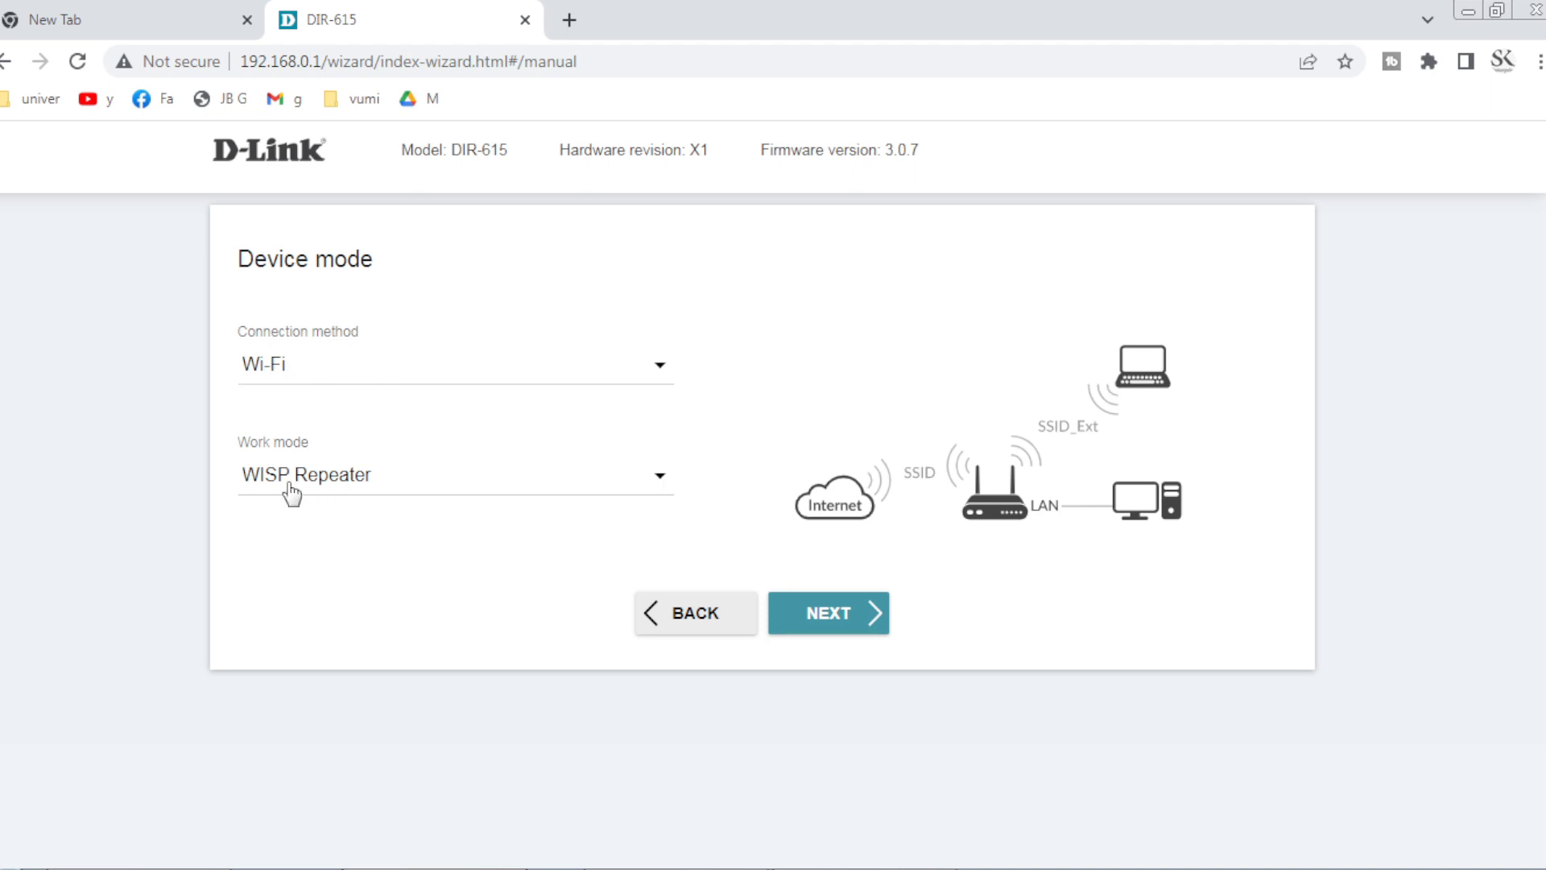
click(433, 481)
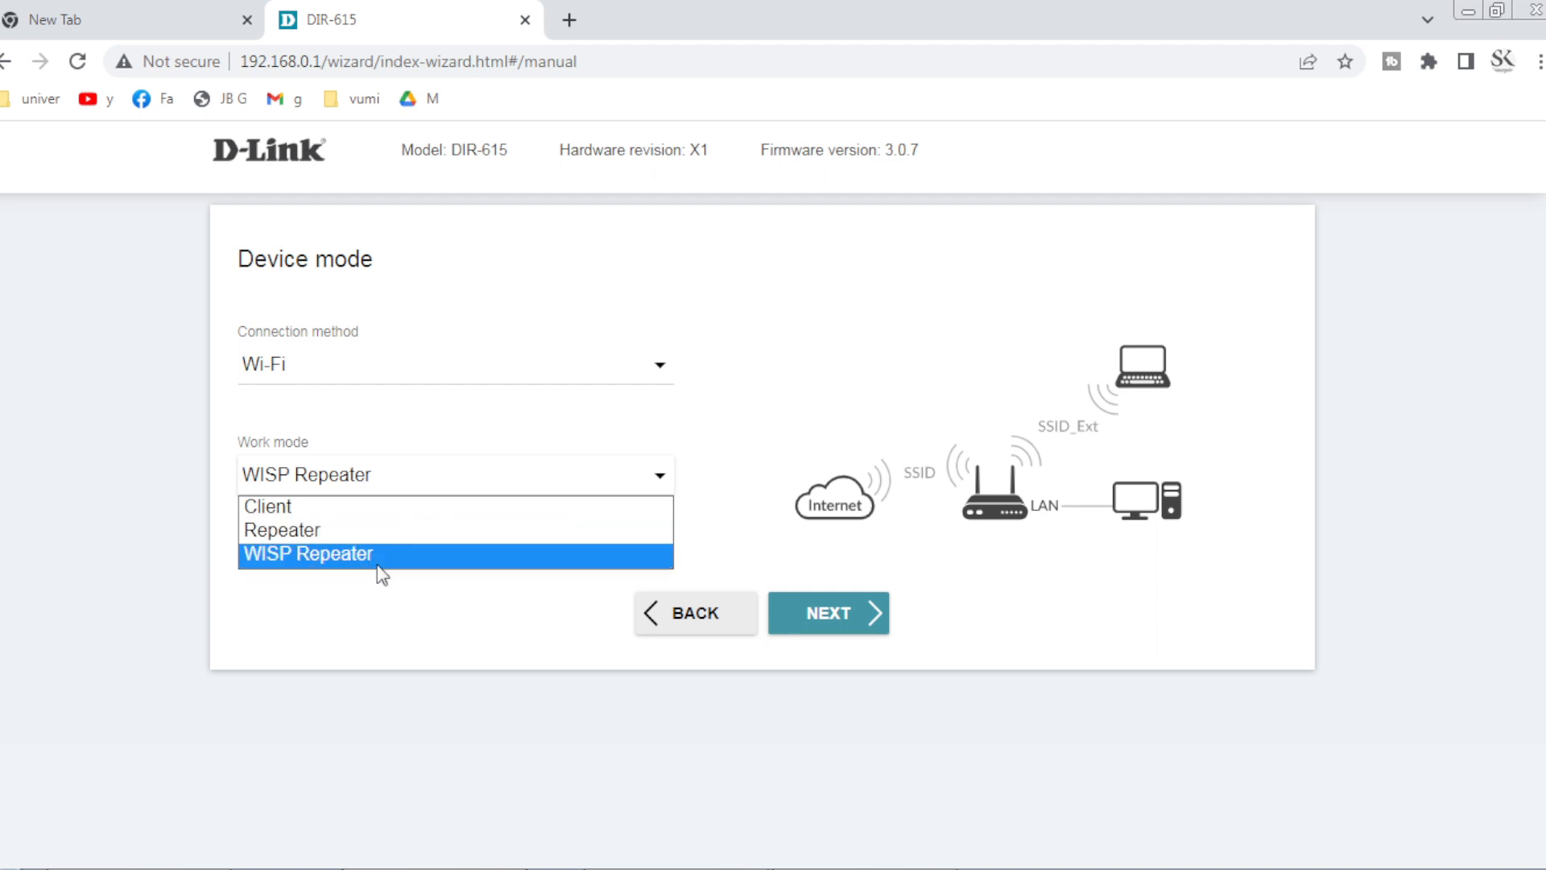
click(442, 580)
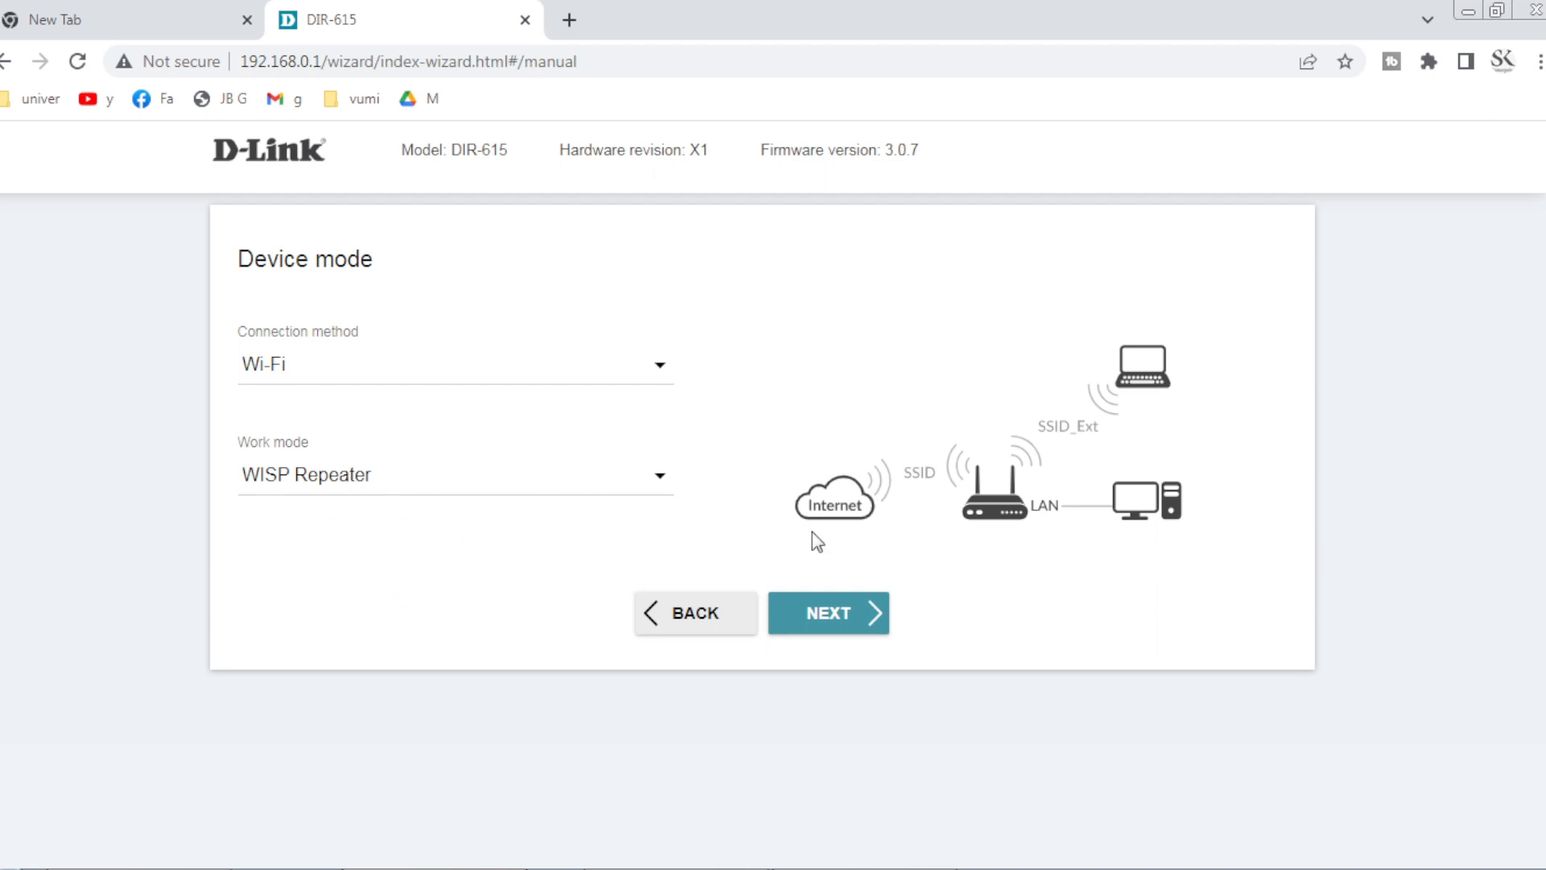
click(847, 616)
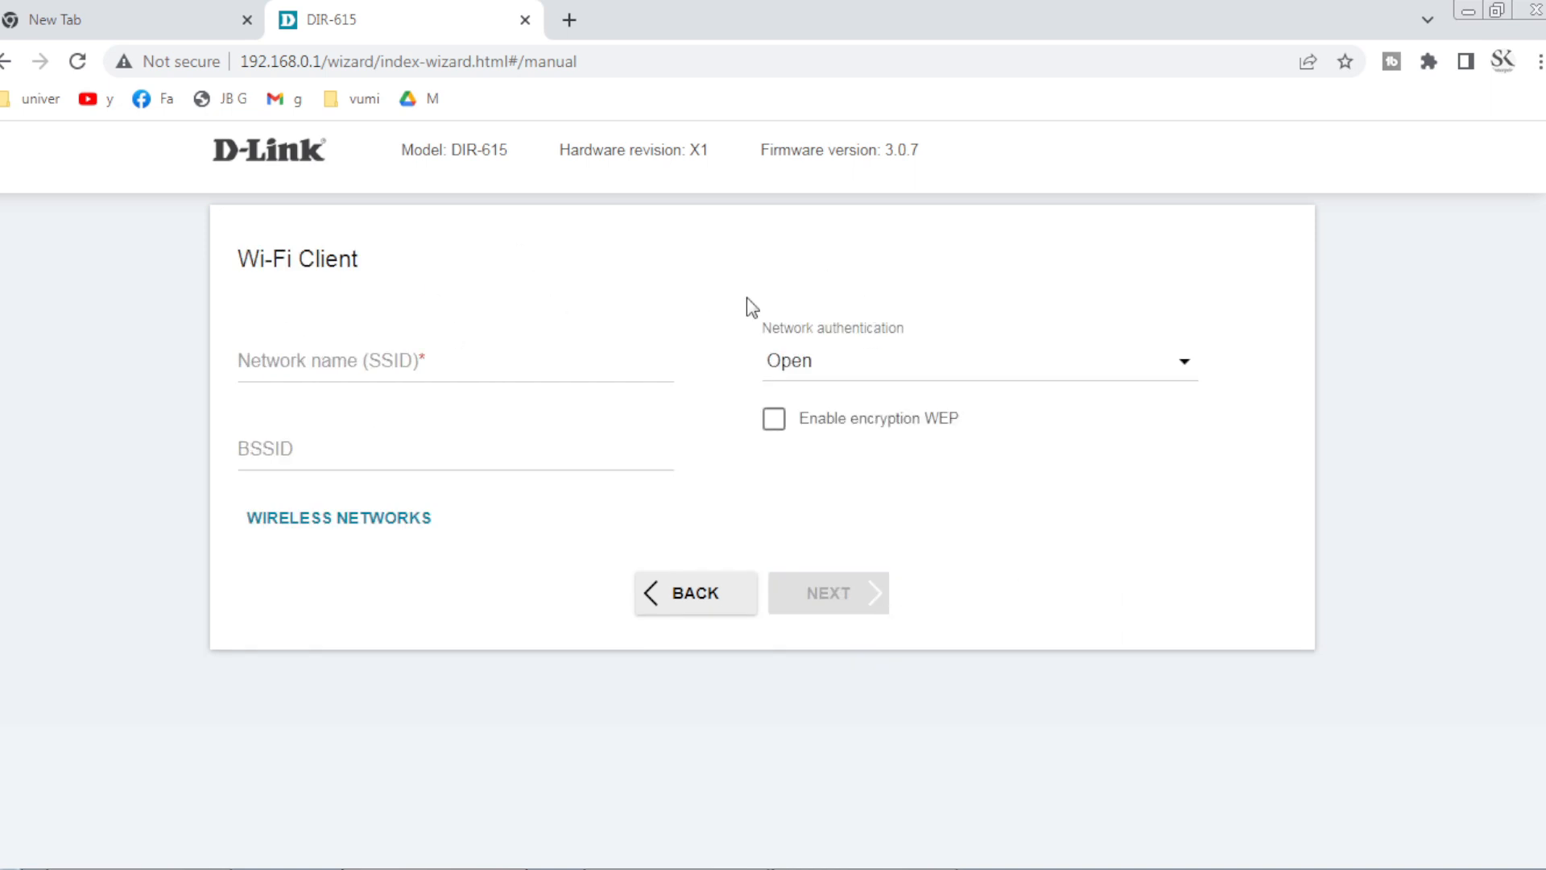
Scan for nearby wireless networks from the Wi-Fi Client page.
click(294, 361)
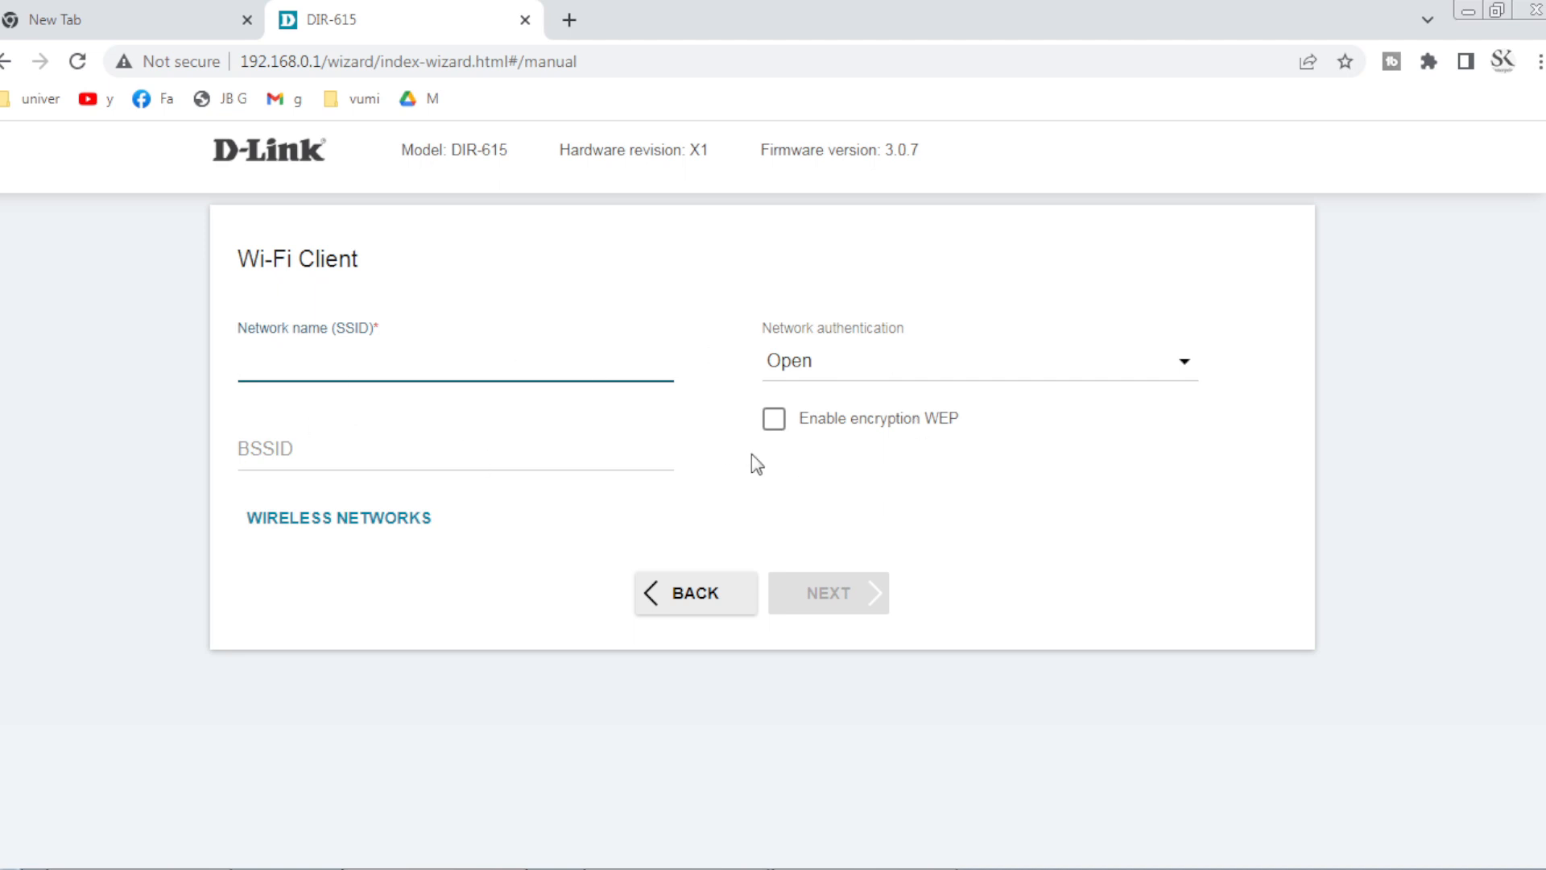
click(1099, 507)
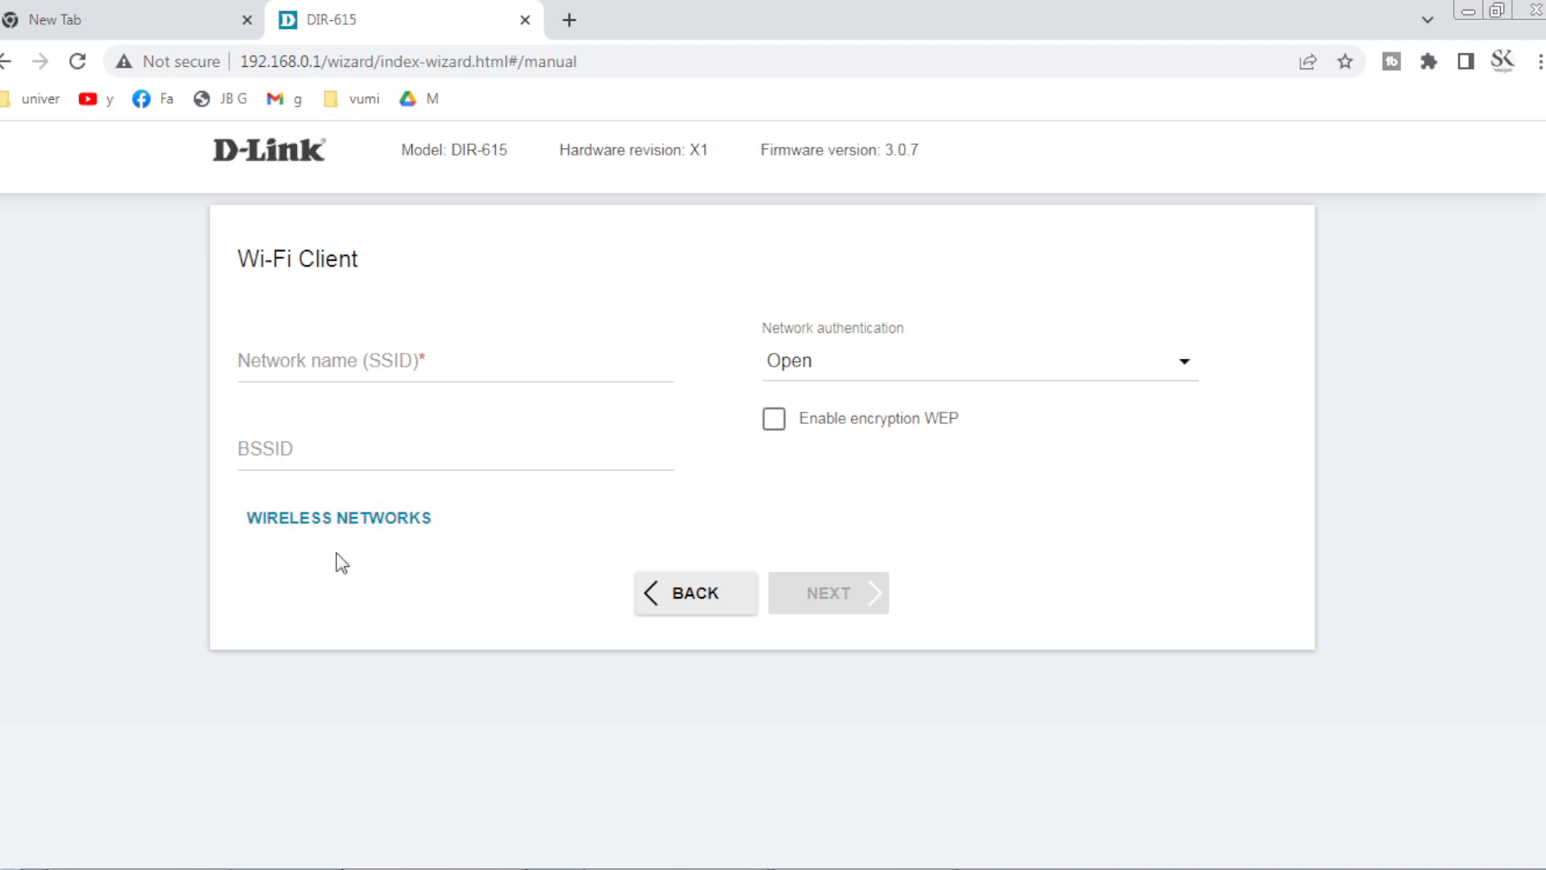
click(384, 527)
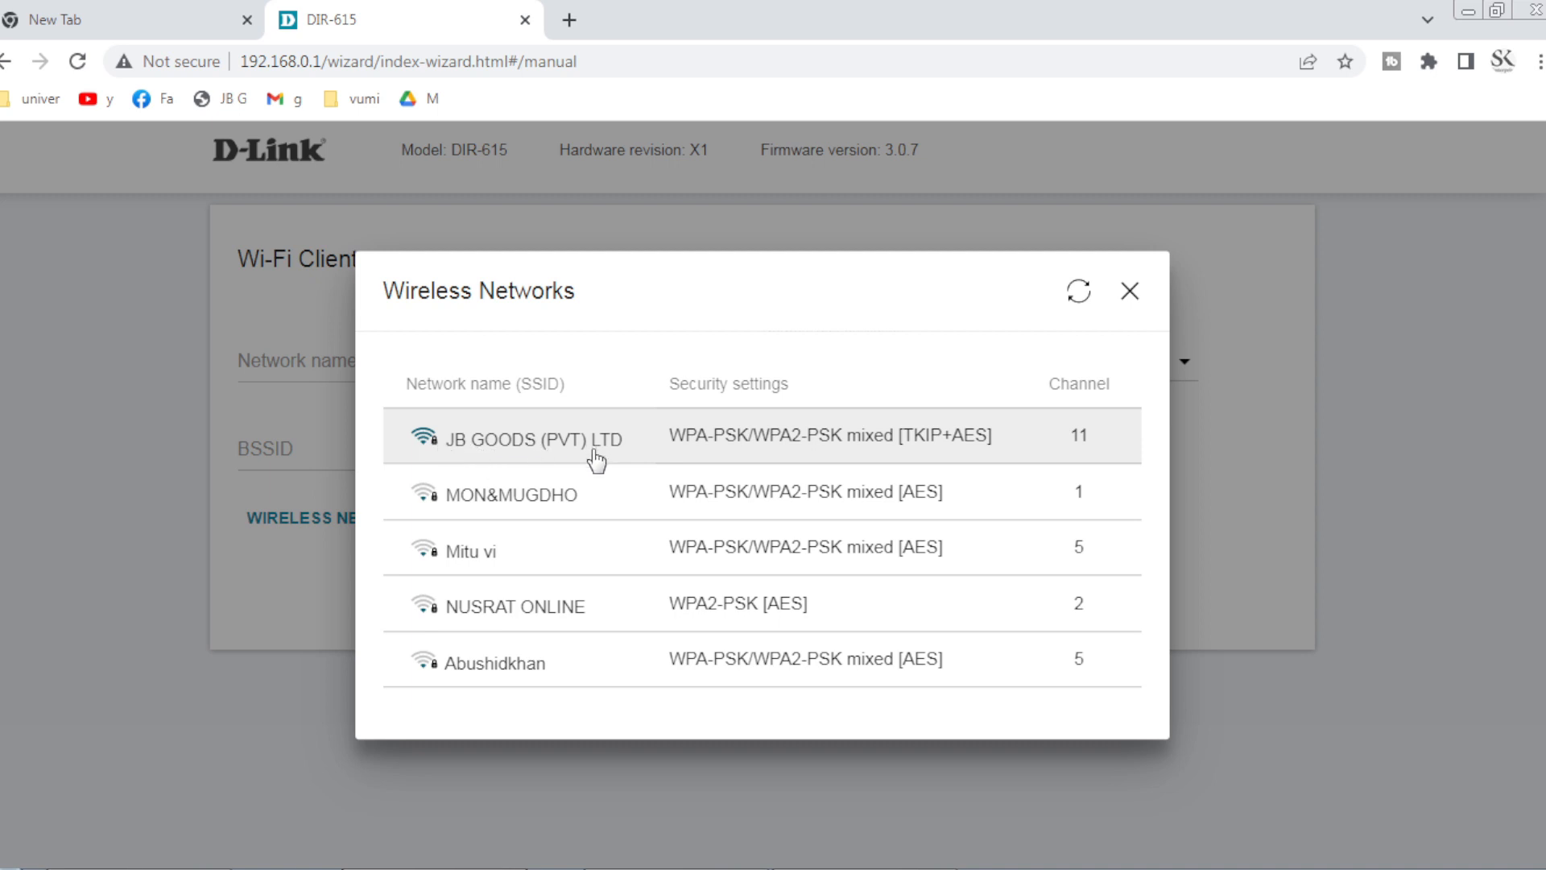
Join the JB GOODS (PVT) LTD network with the pasted Wi-Fi password and TKIP+AES encryption.
click(541, 453)
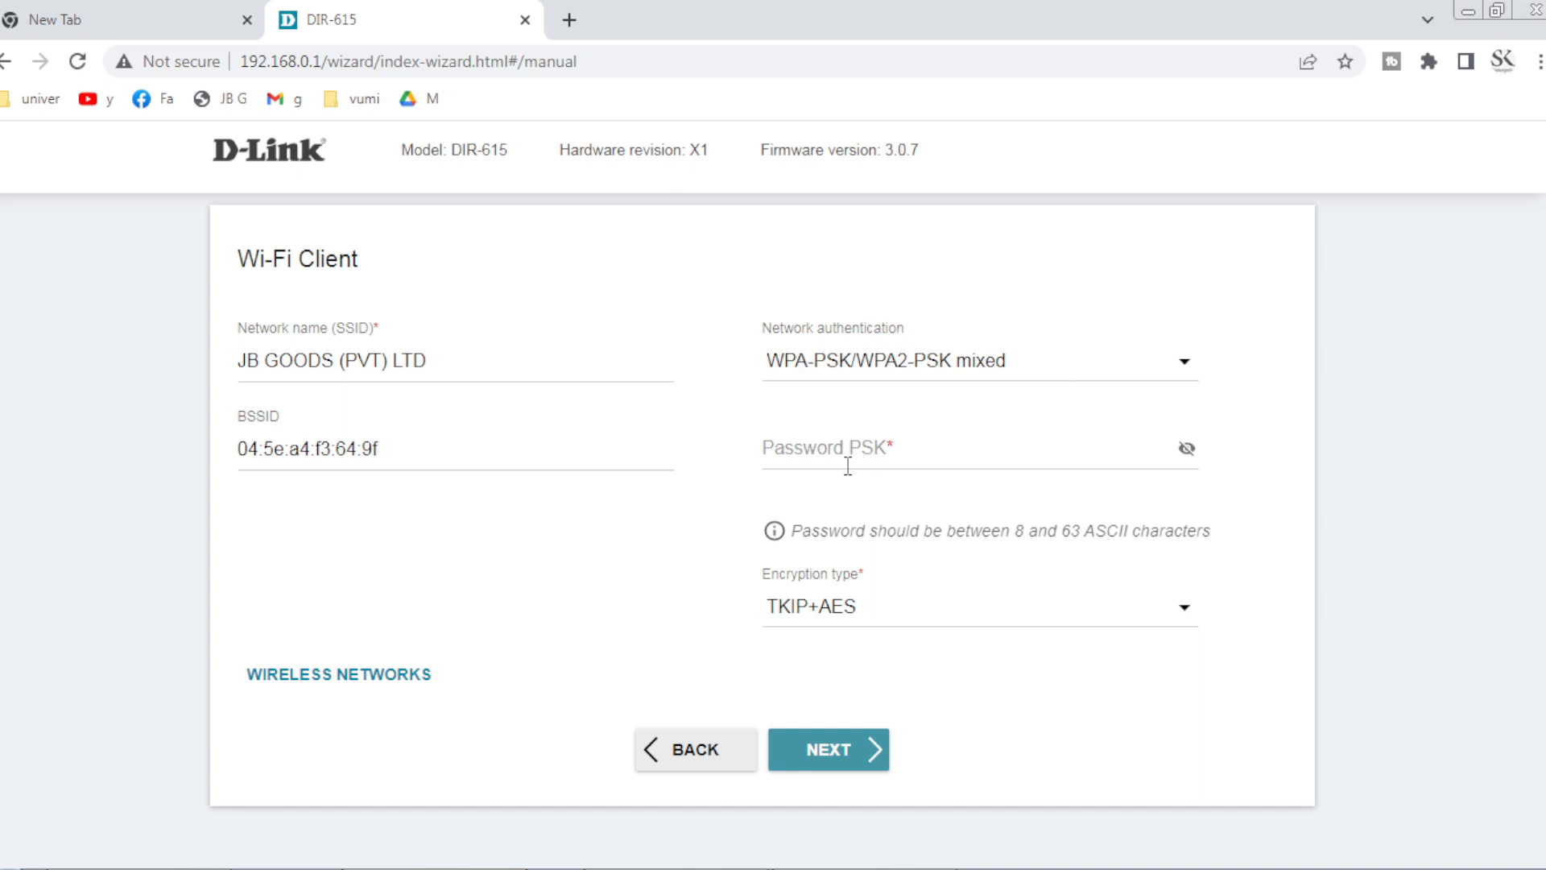
click(920, 458)
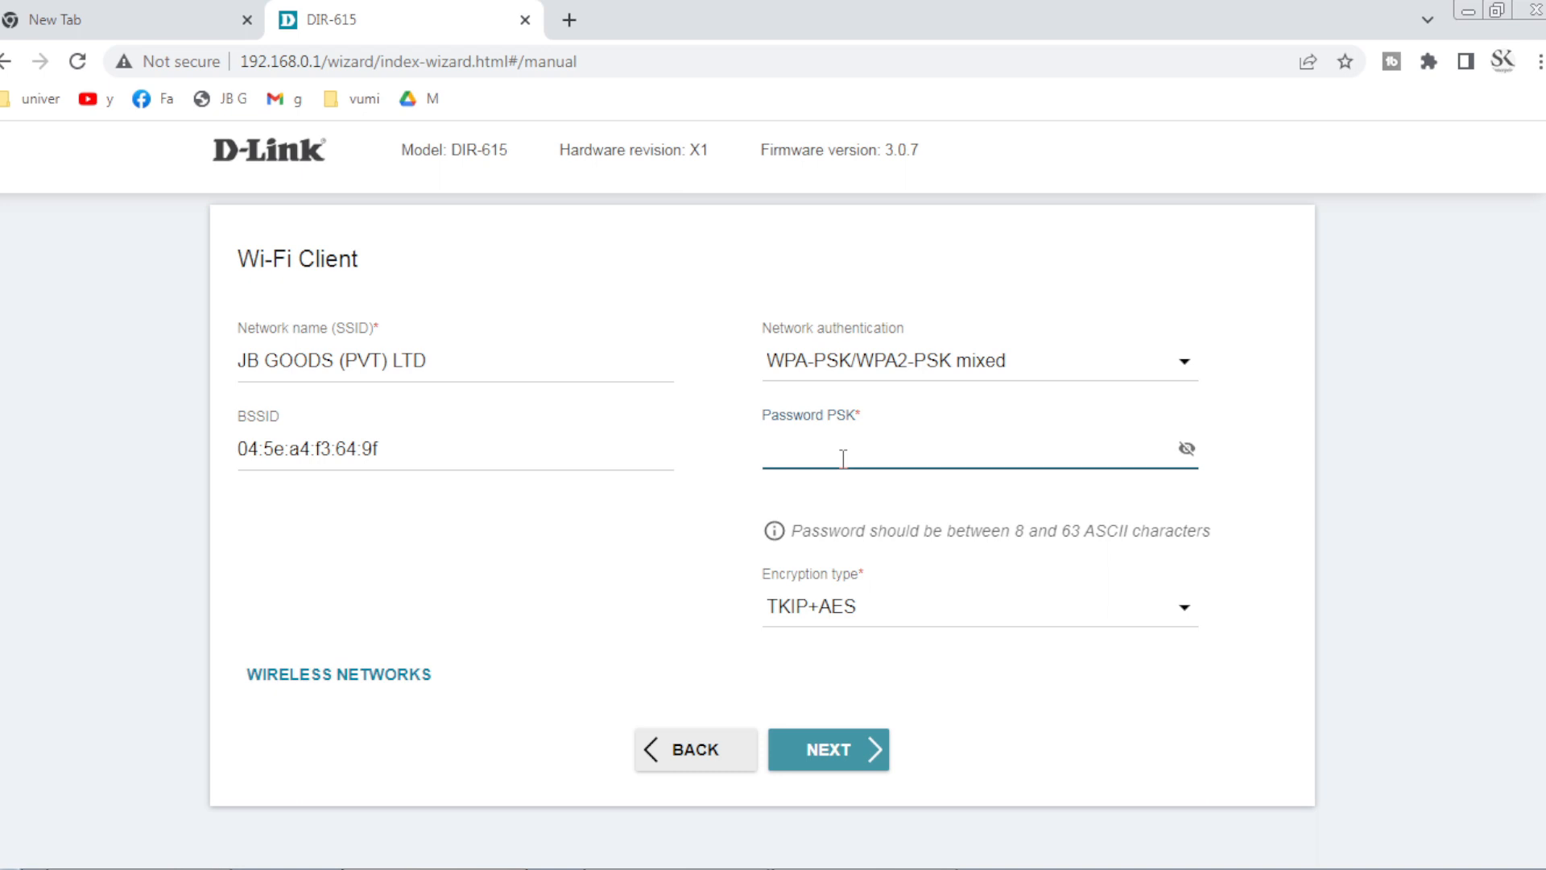
key(ctrl+v)
click(1079, 624)
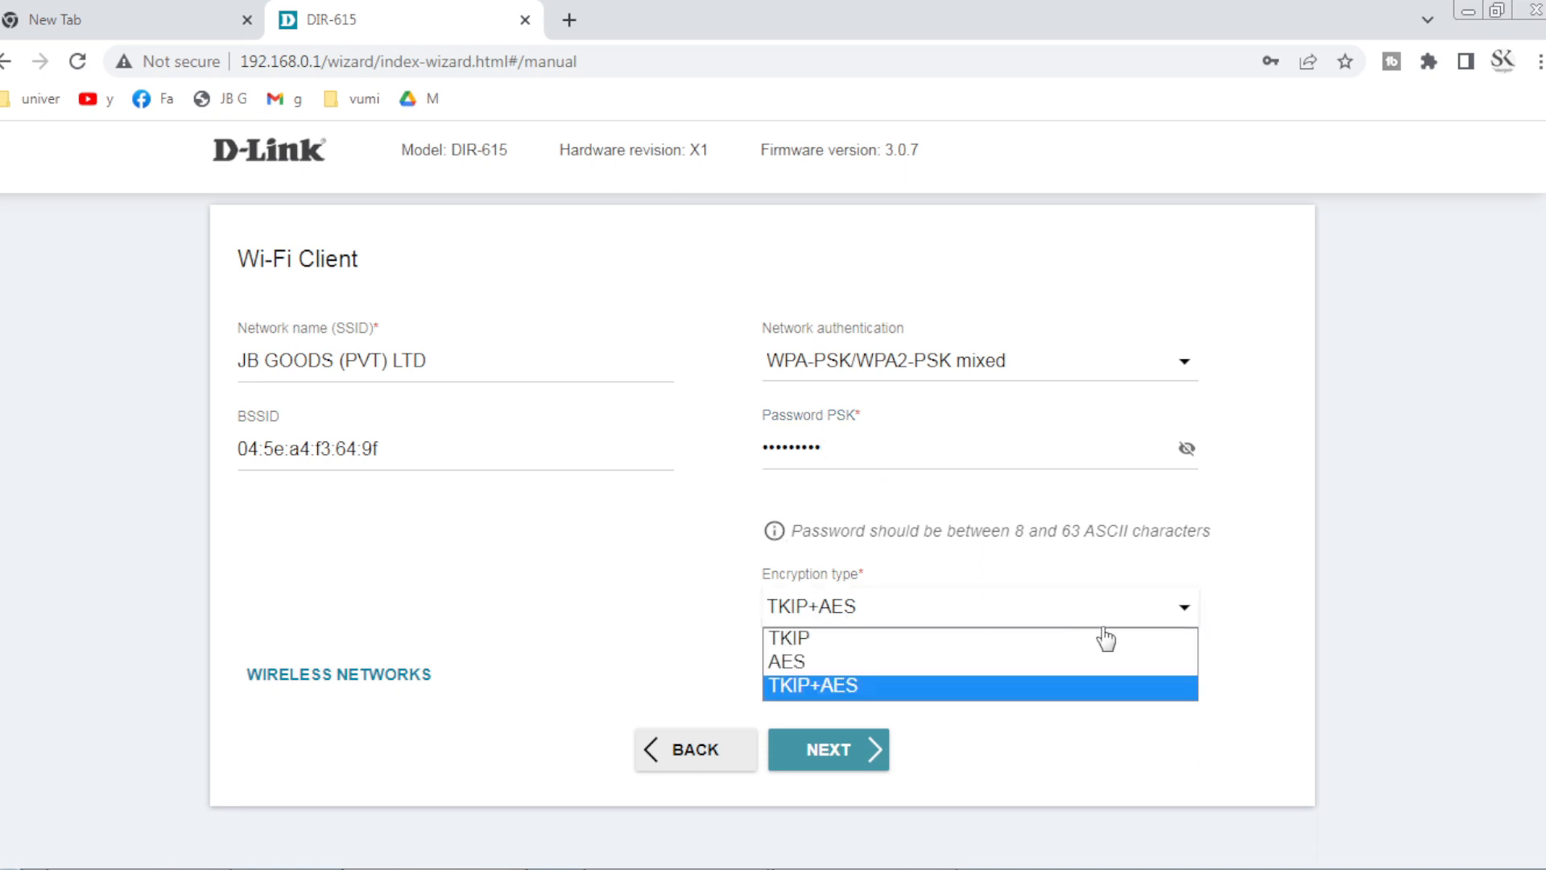
click(1265, 644)
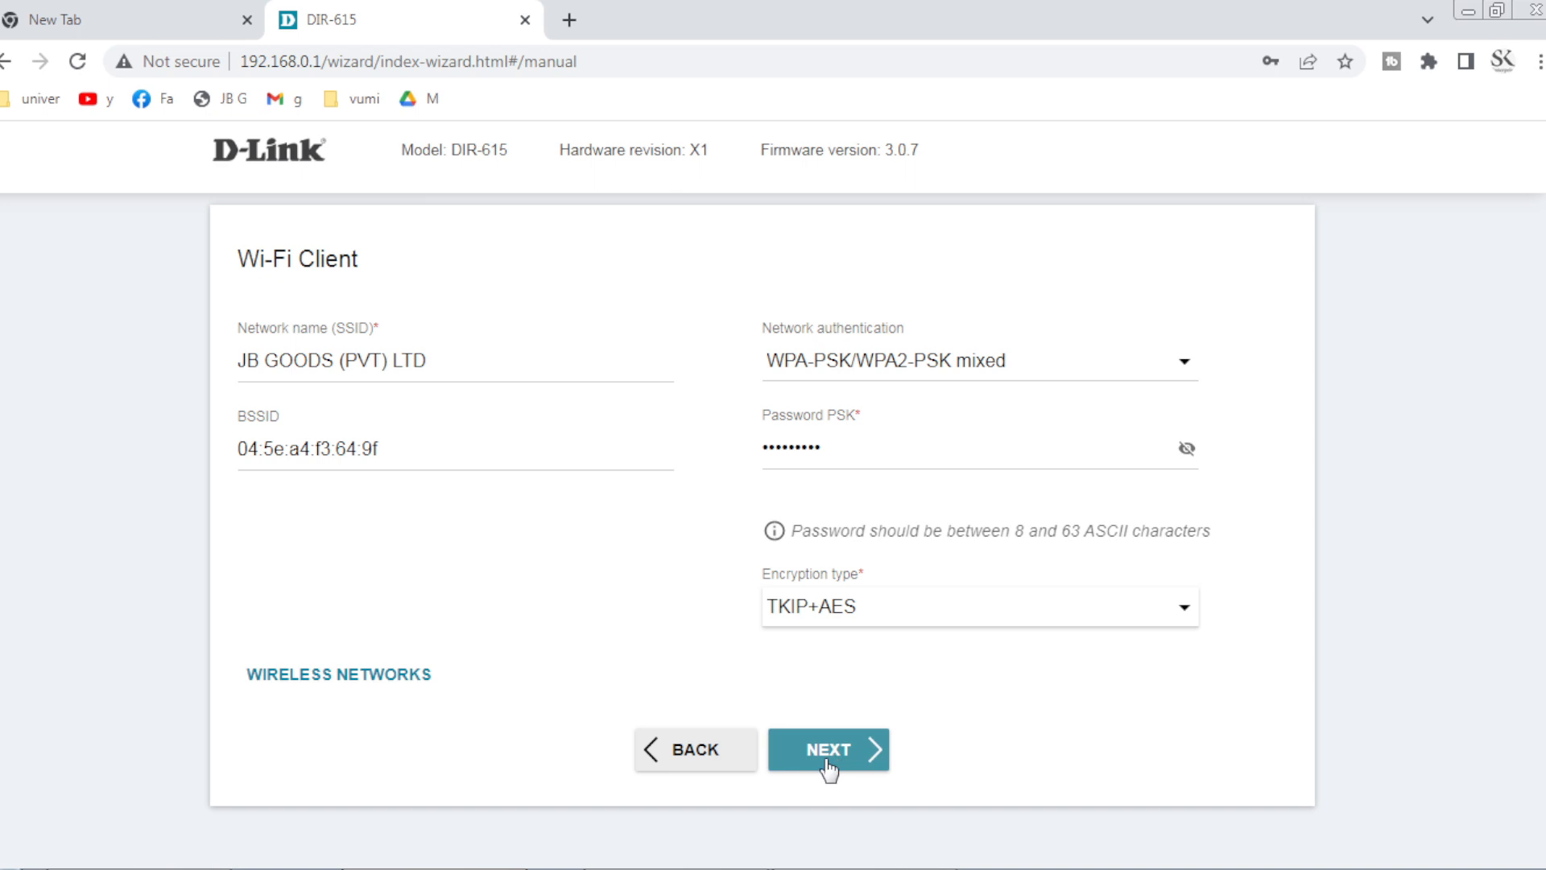
click(829, 761)
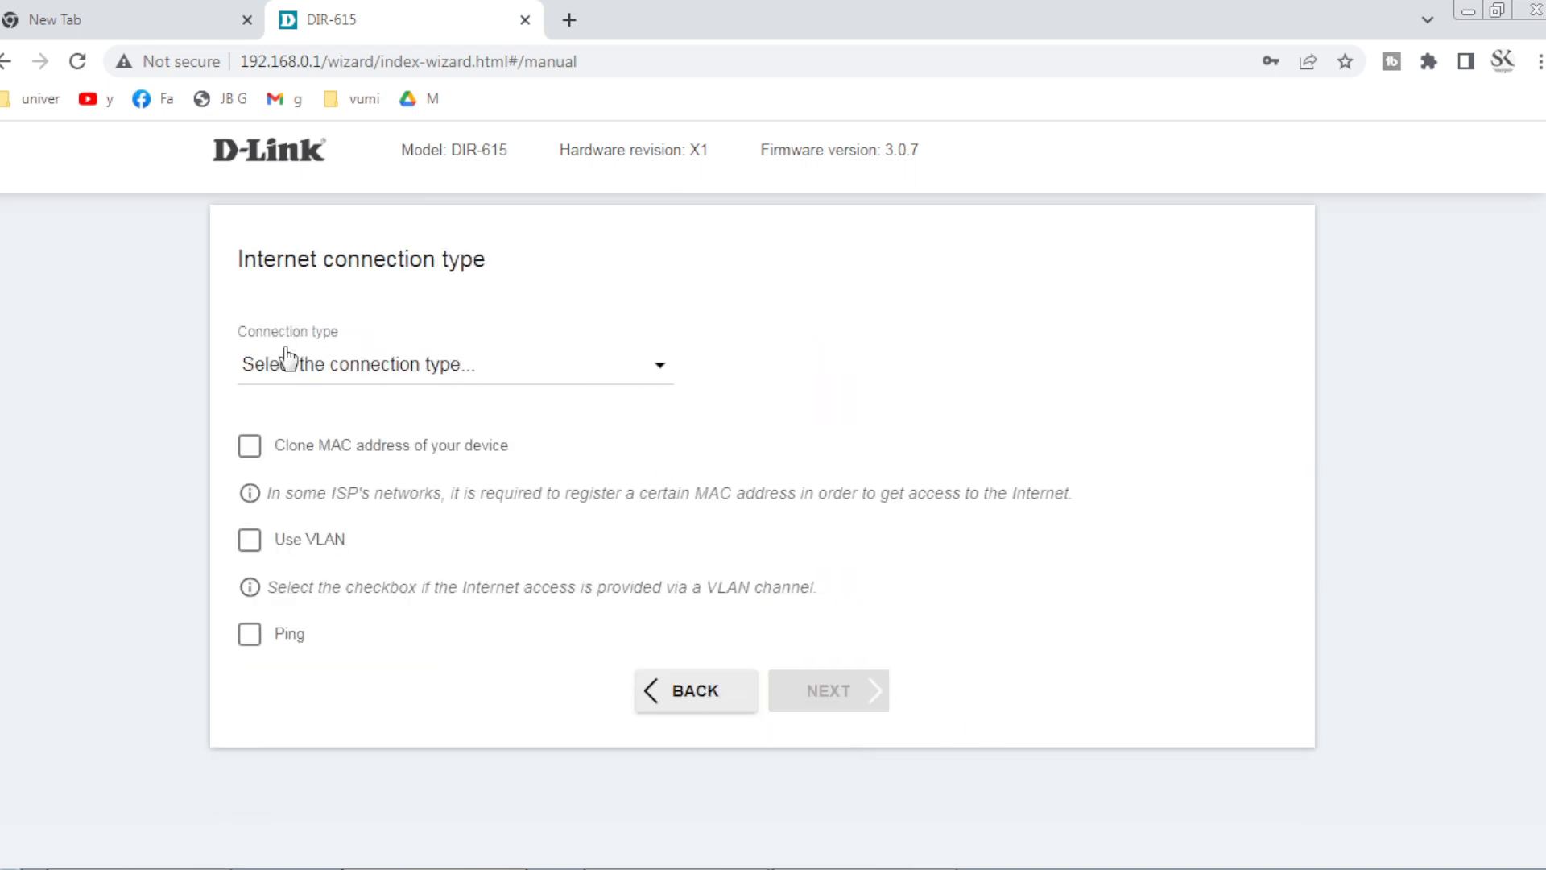
Choose Dynamic IPv4 from the internet Connection type list.
click(644, 379)
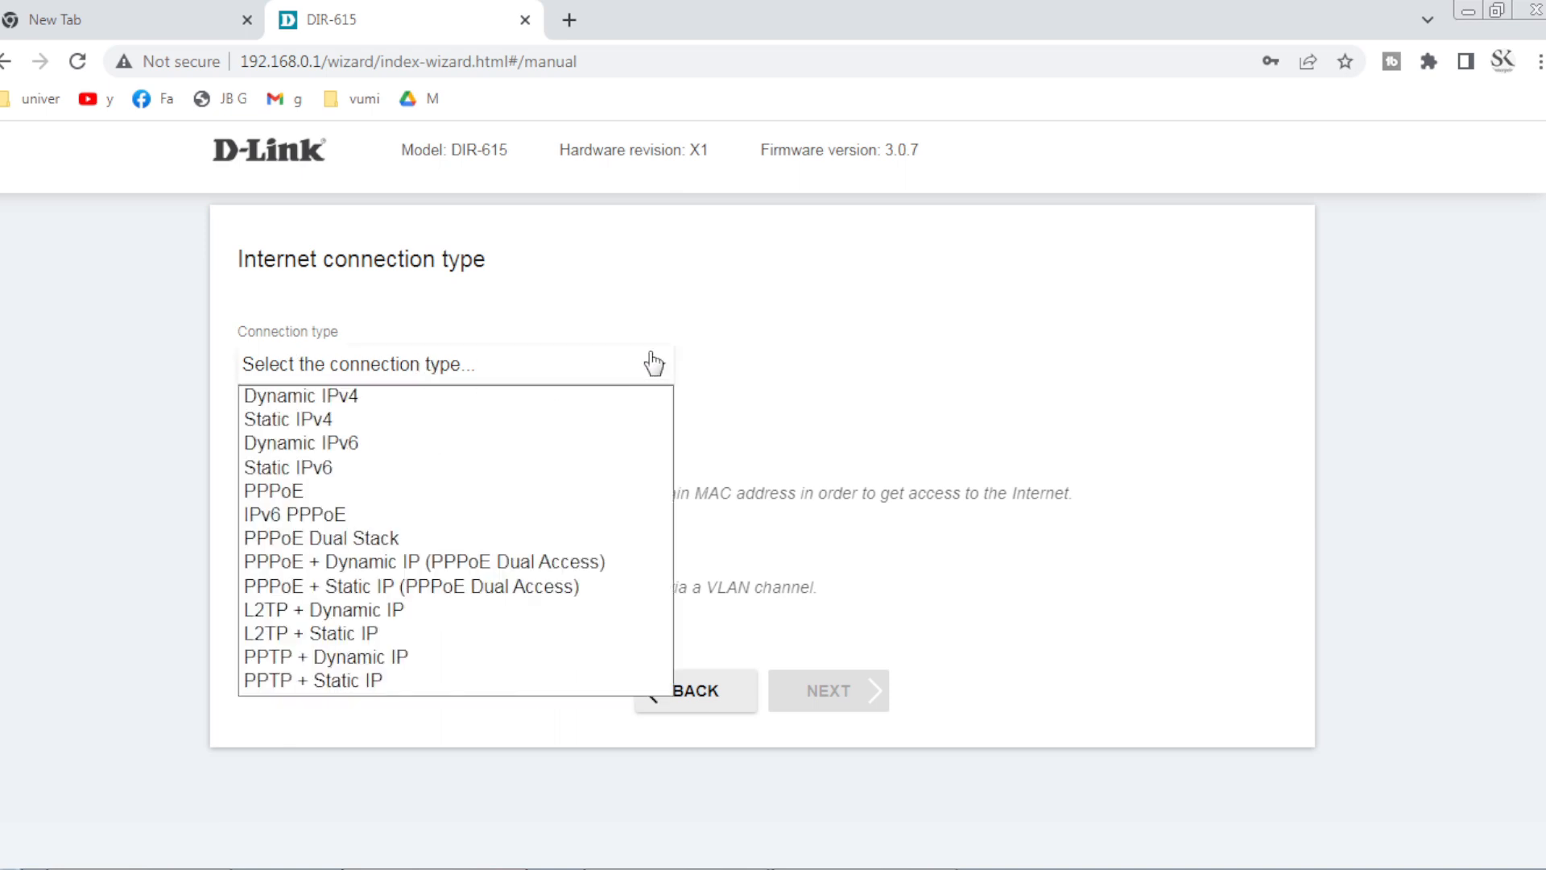
click(654, 371)
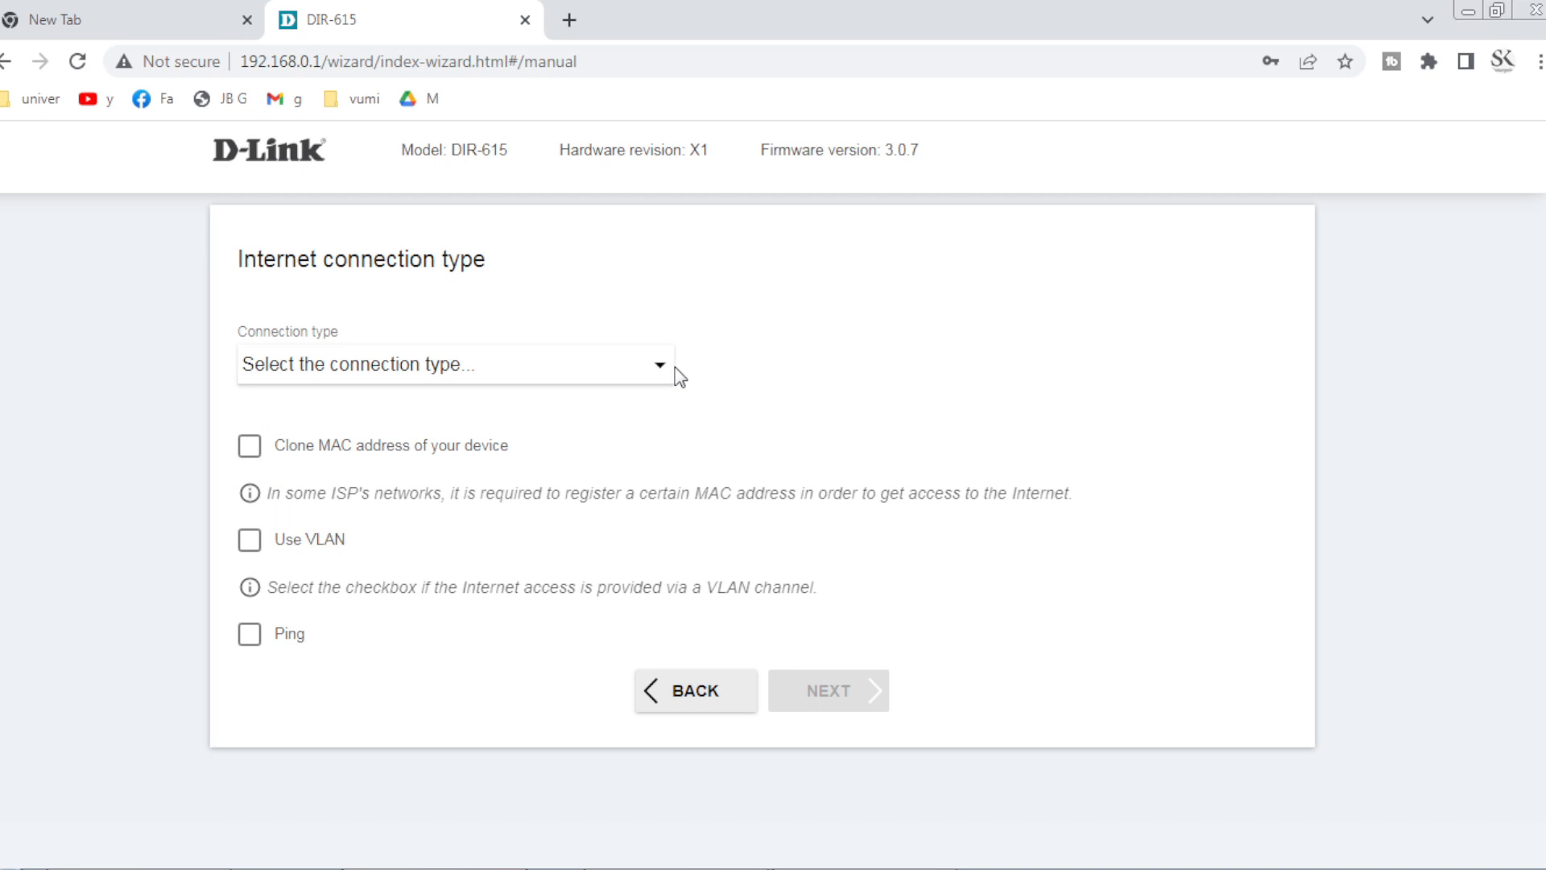
click(657, 372)
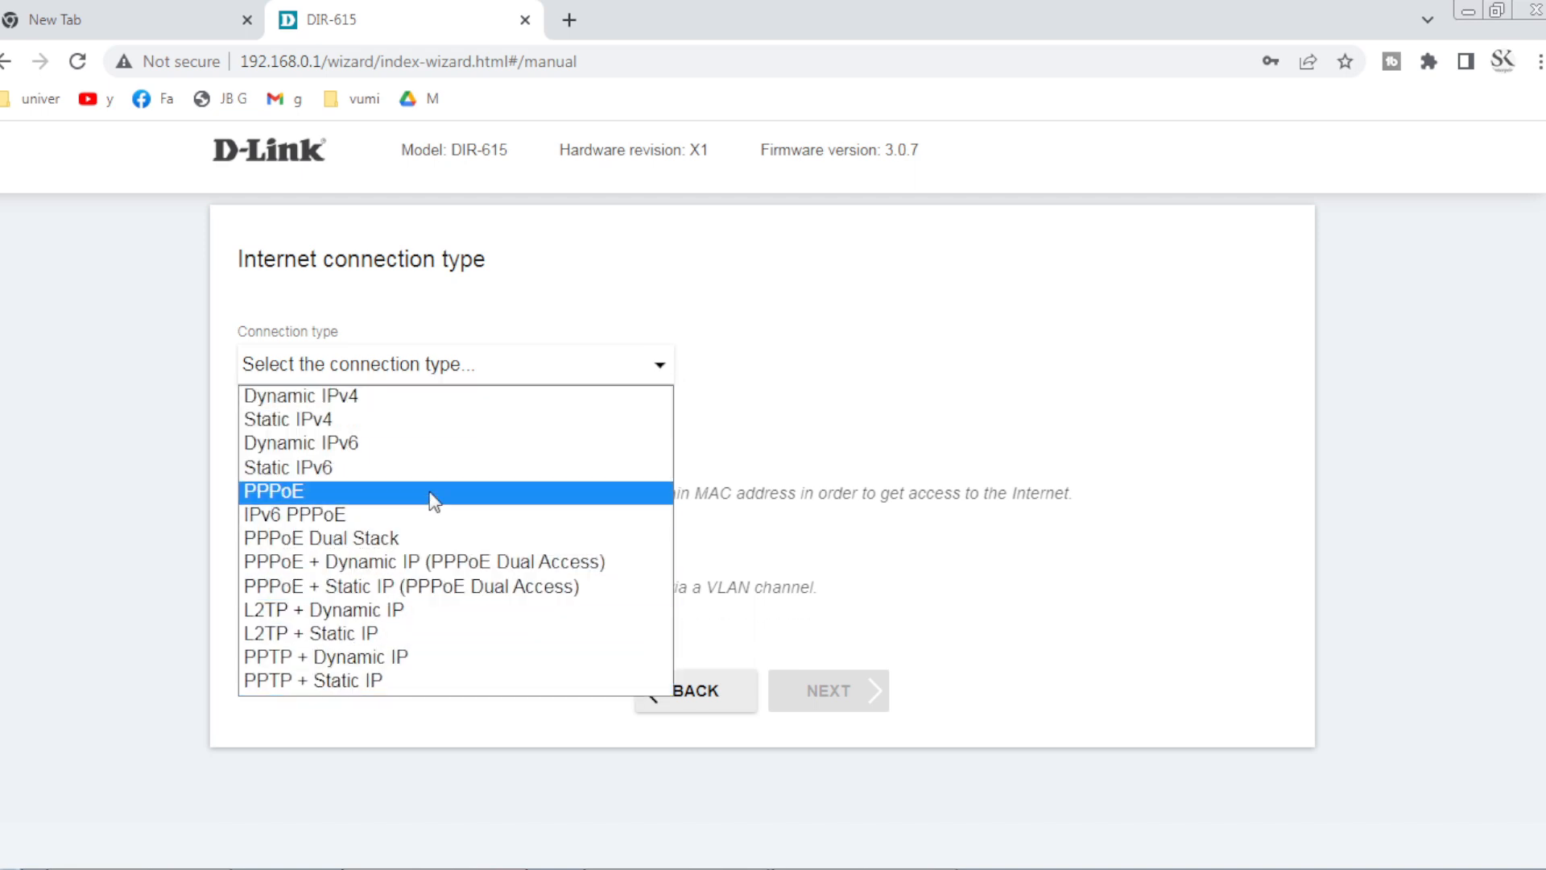
click(369, 401)
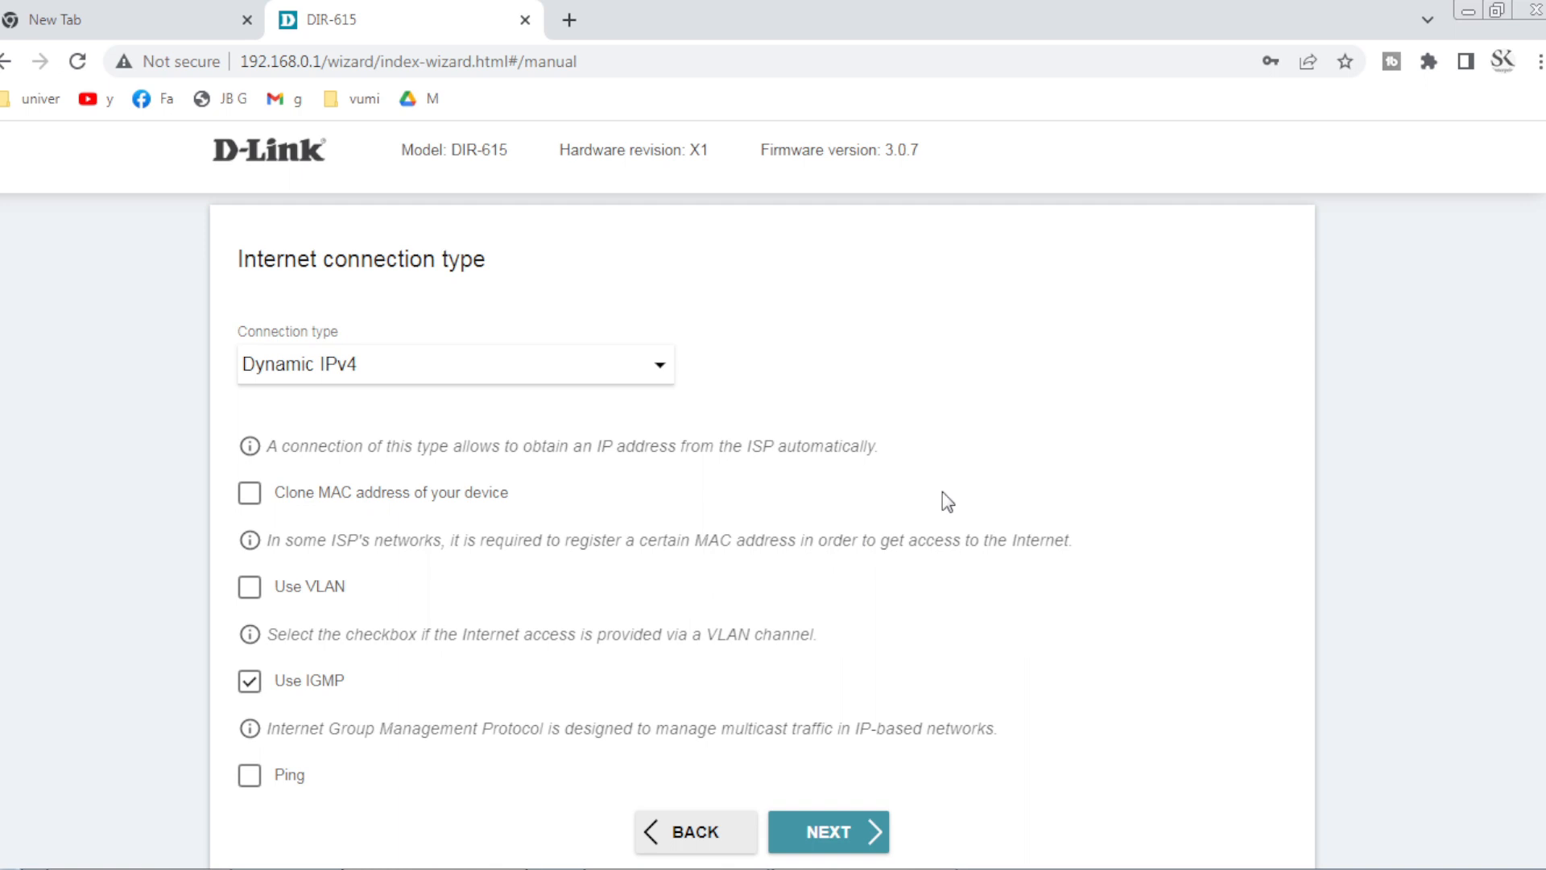
scroll(942, 495, down, 1)
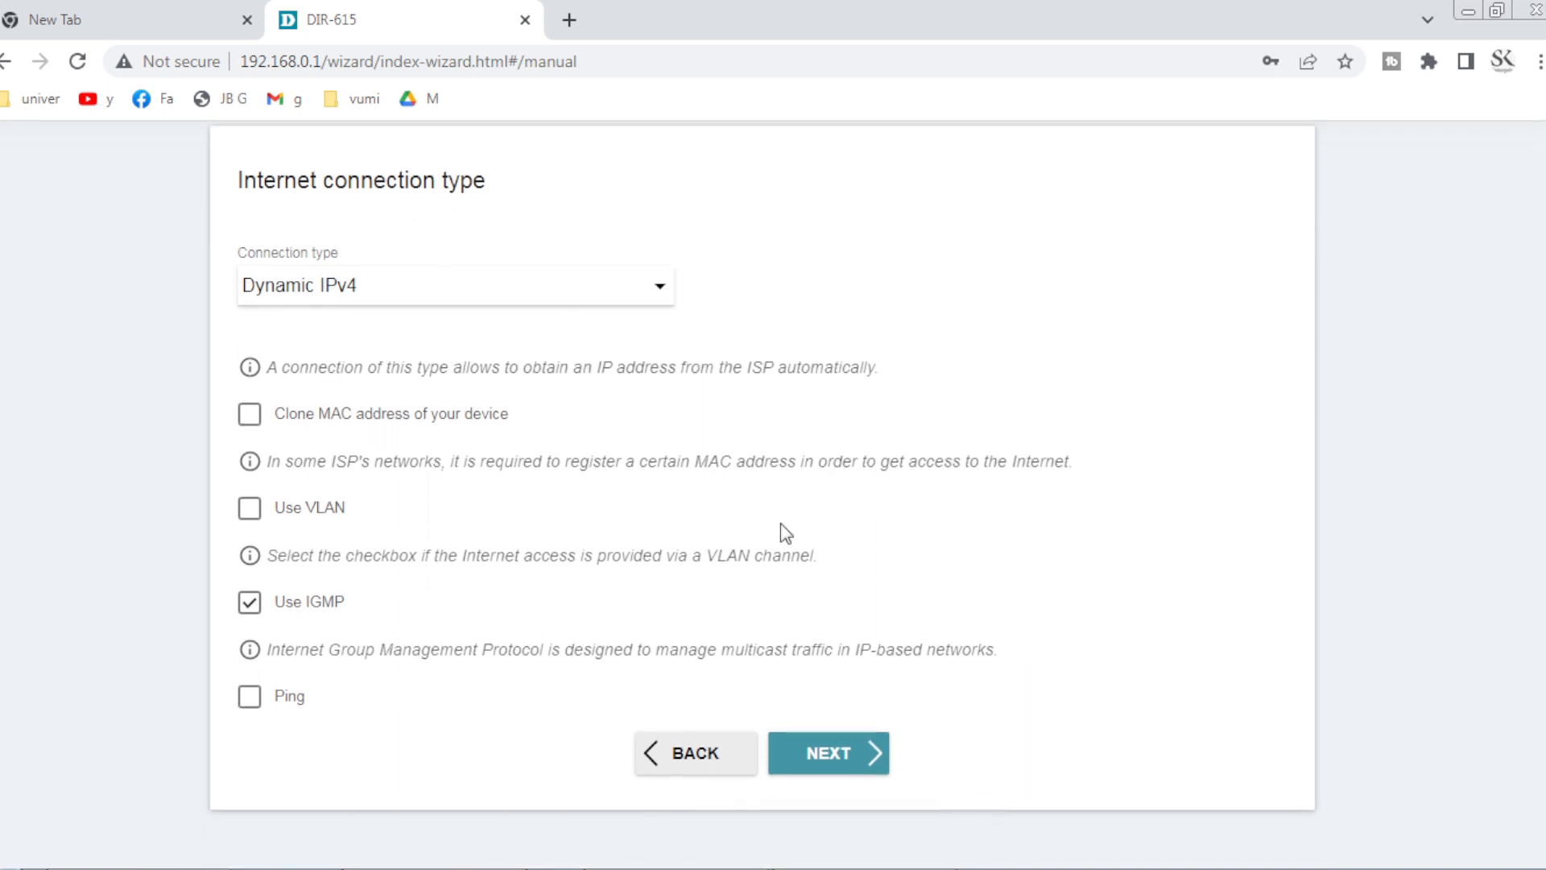
Rename the 2.4 GHz Wi-Fi network to dlink.
click(832, 771)
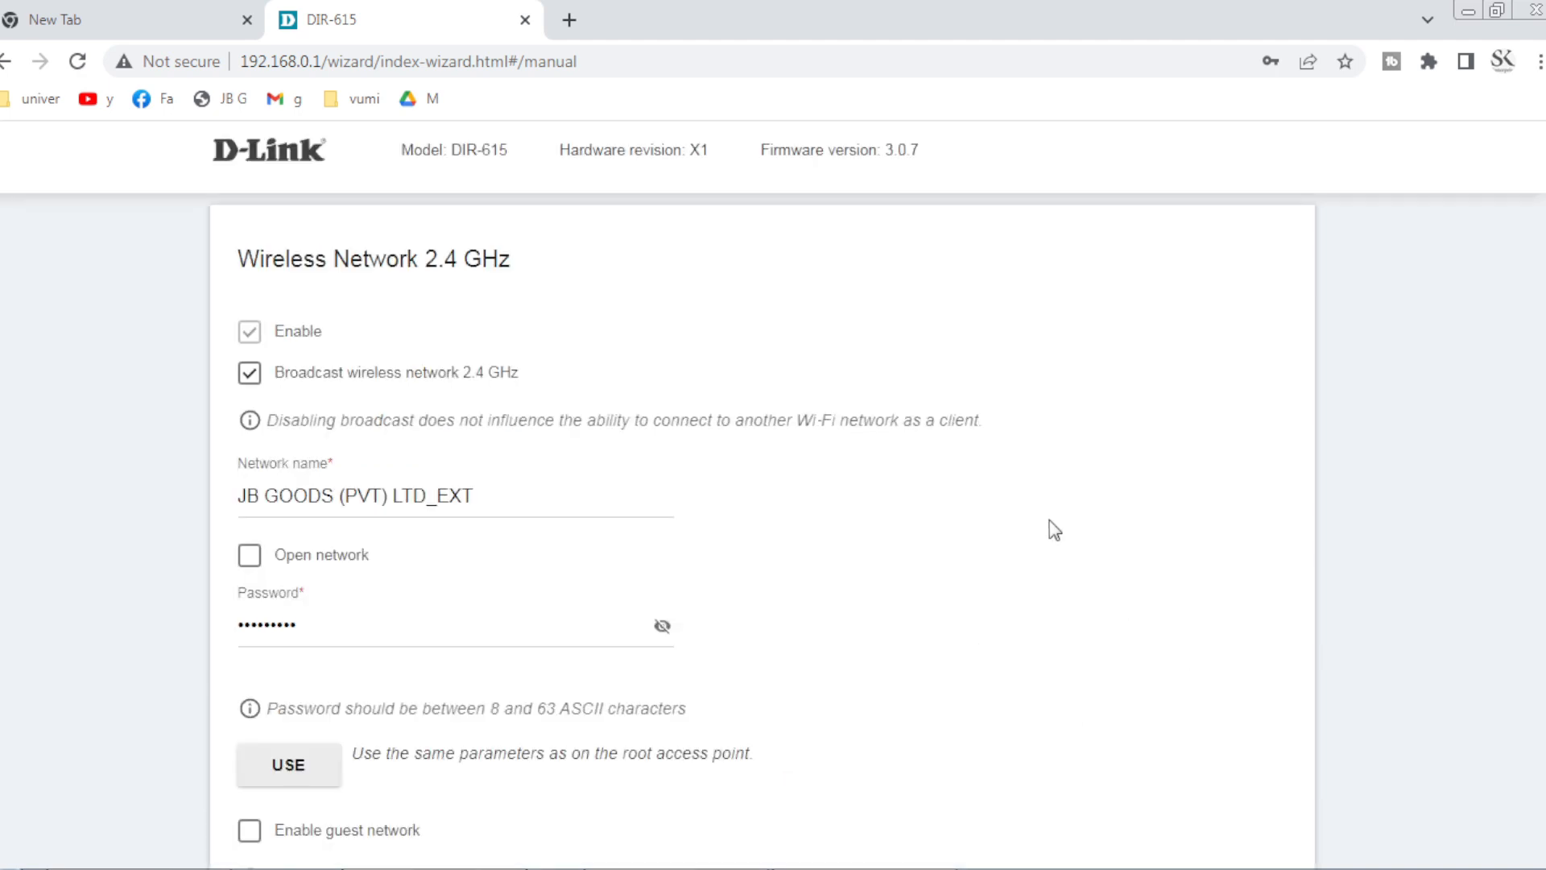
scroll(812, 396, down, 2)
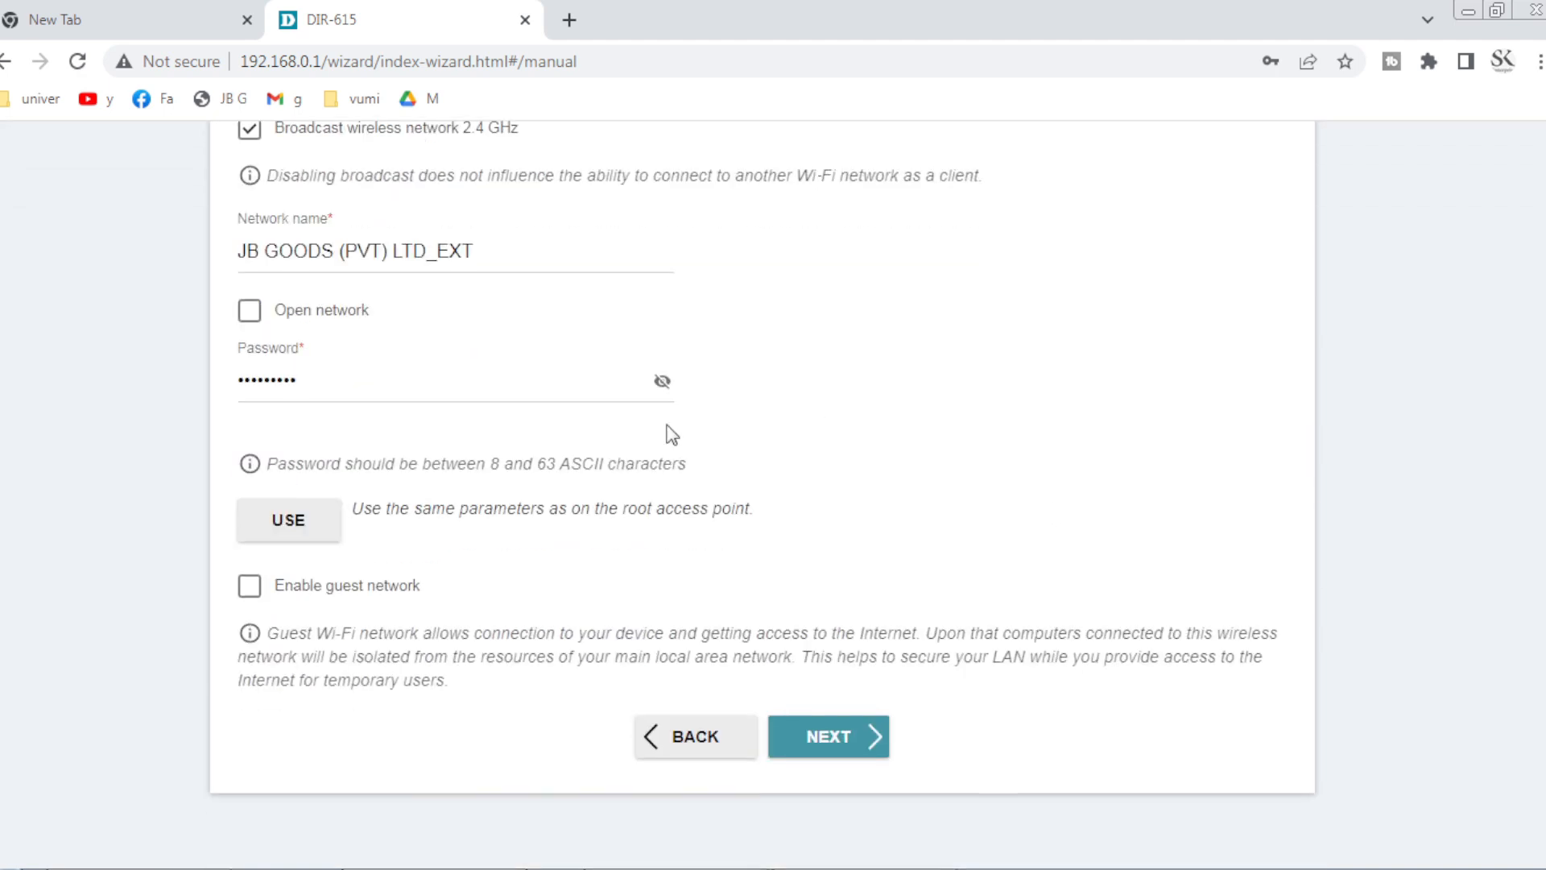
scroll(448, 410, up, 2)
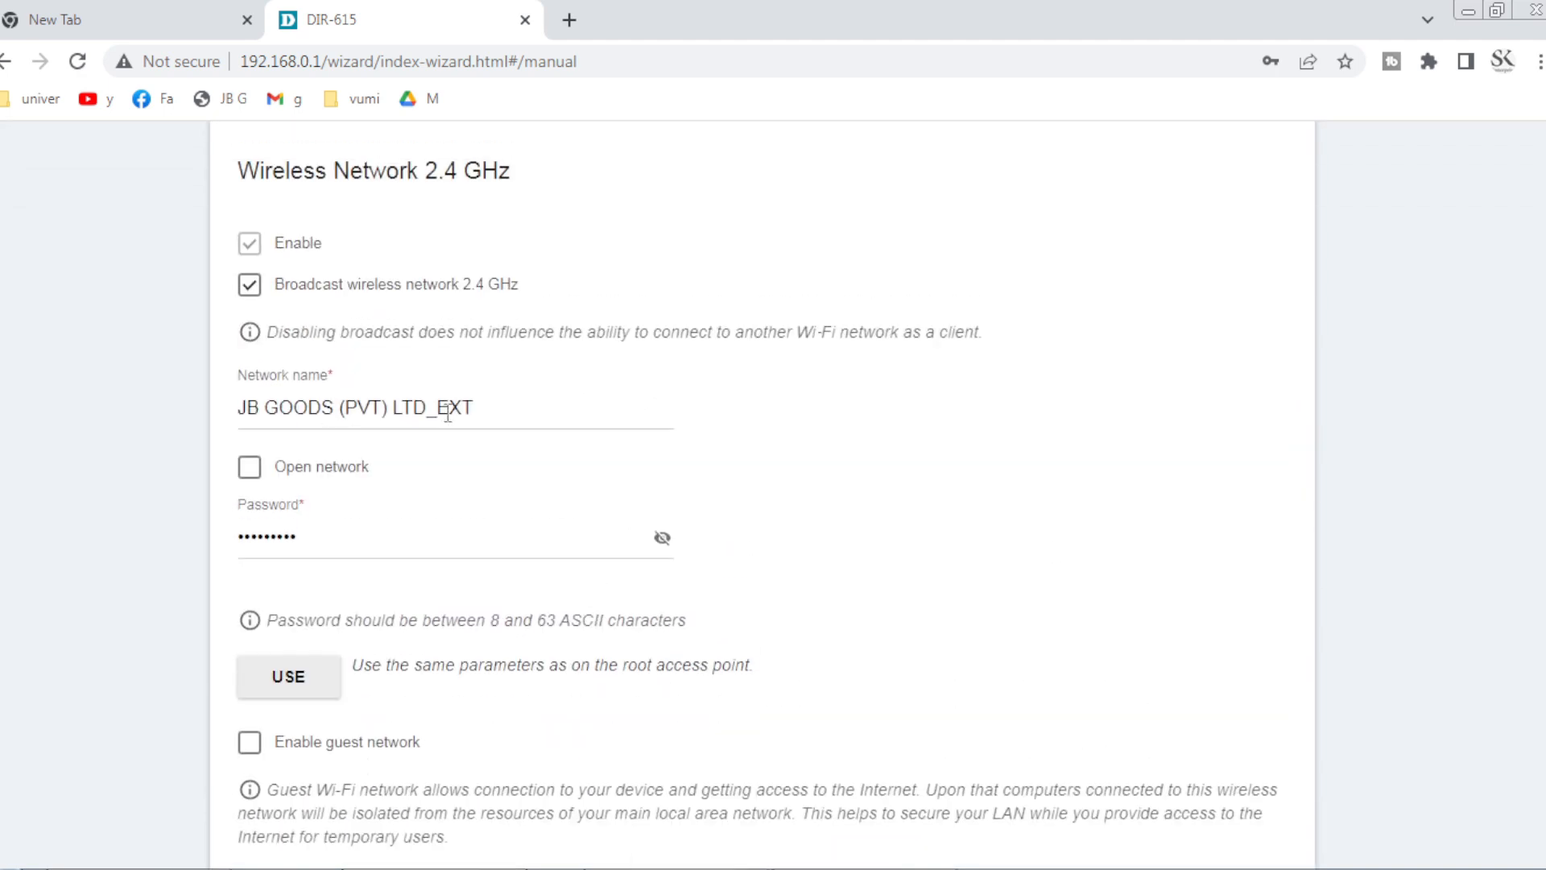
click(513, 409)
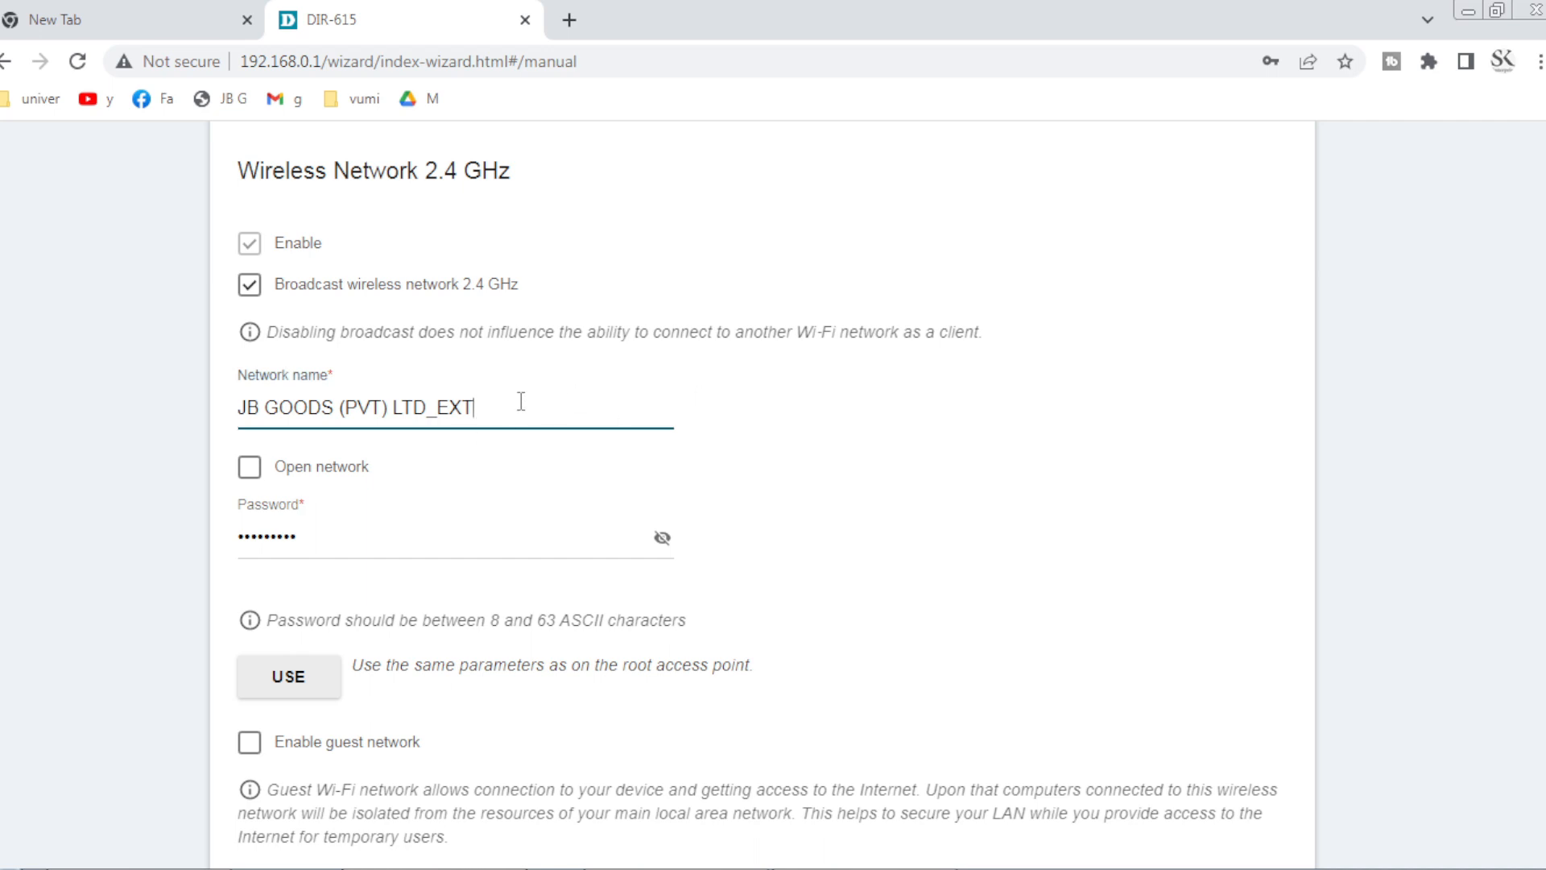
scroll(639, 400, up, 1)
scroll(777, 618, down, 2)
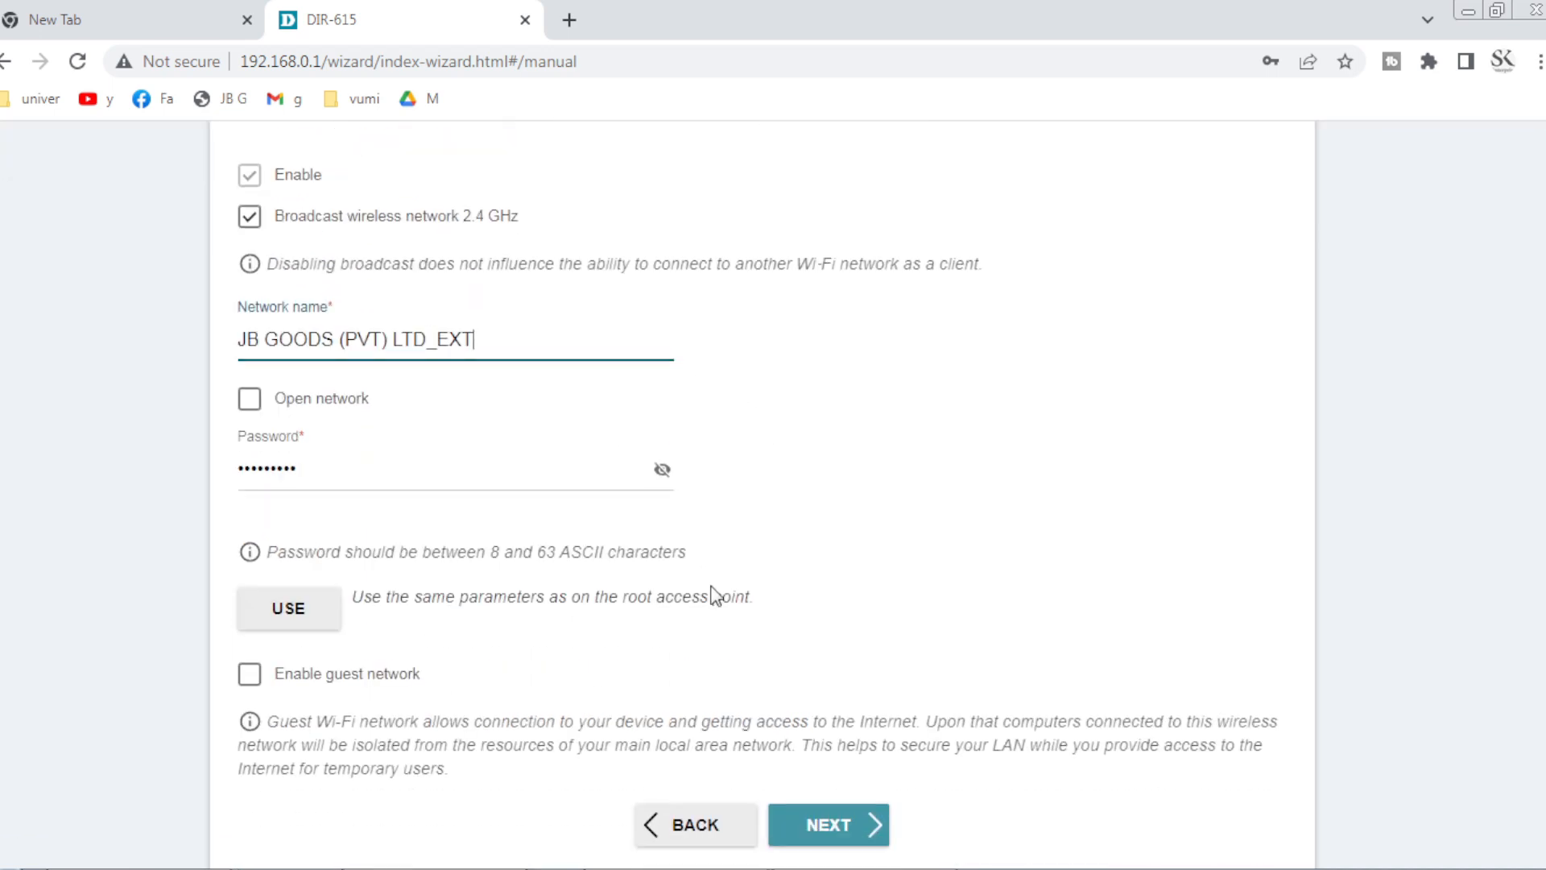
drag(493, 331, 191, 355)
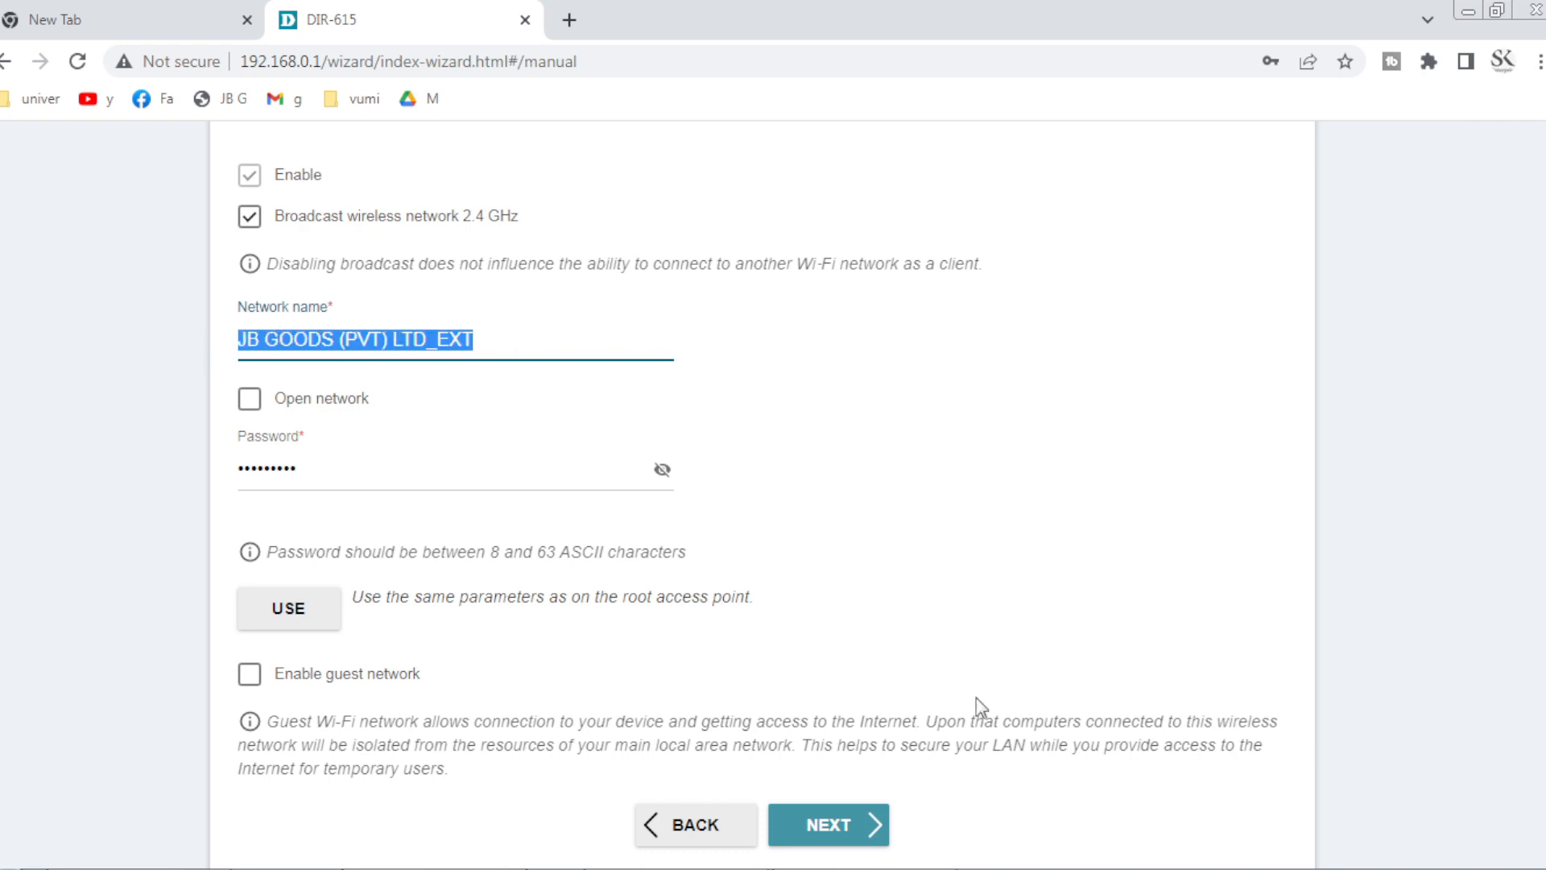
scroll(716, 465, up, 2)
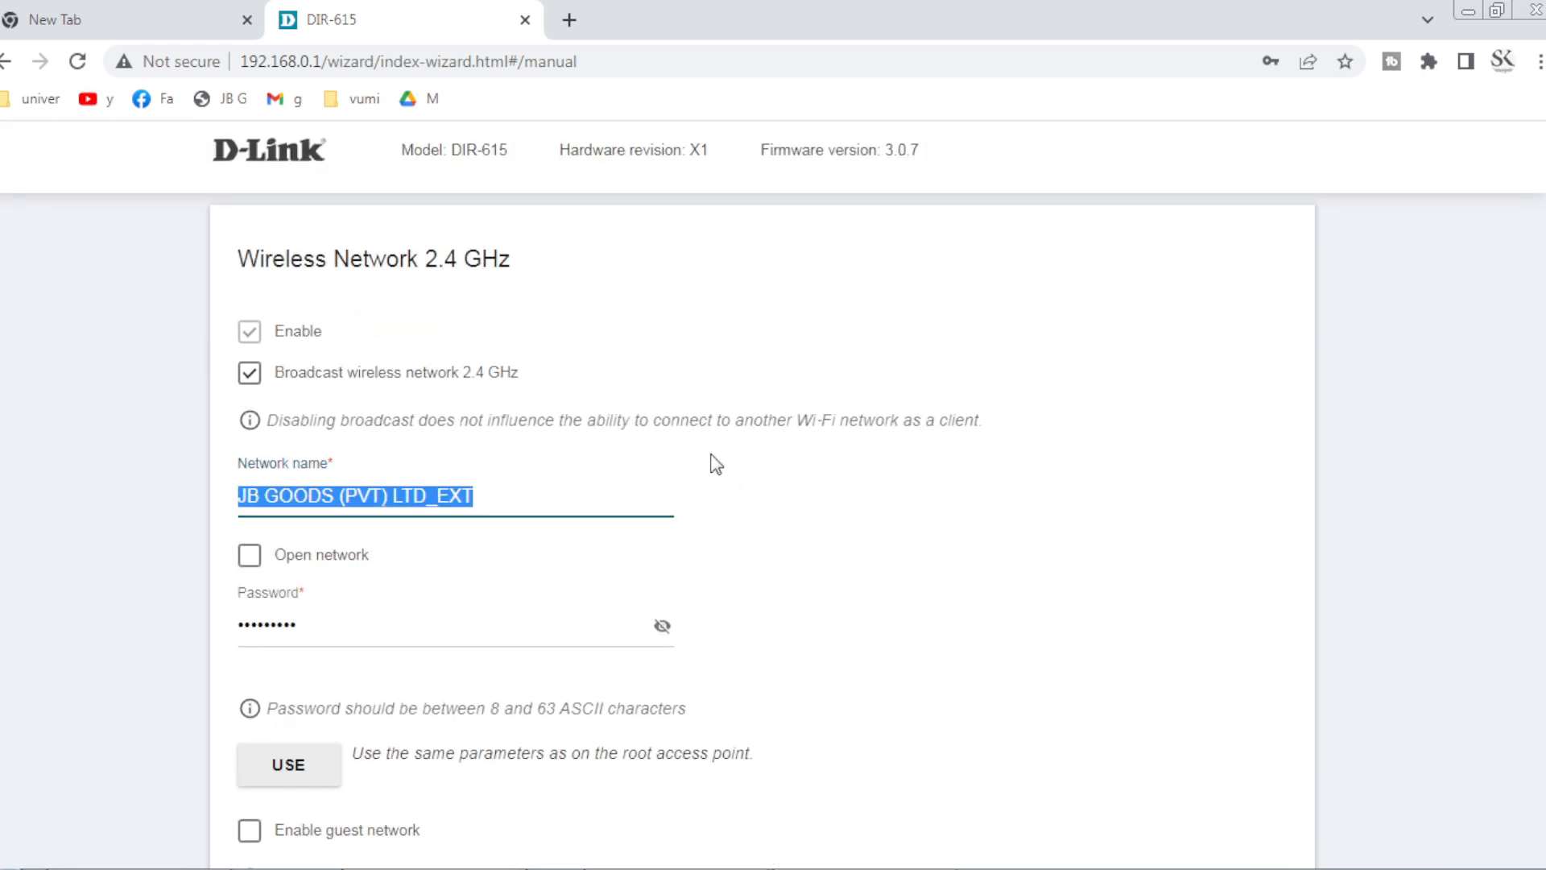
drag(475, 495, 278, 482)
text(dlink)
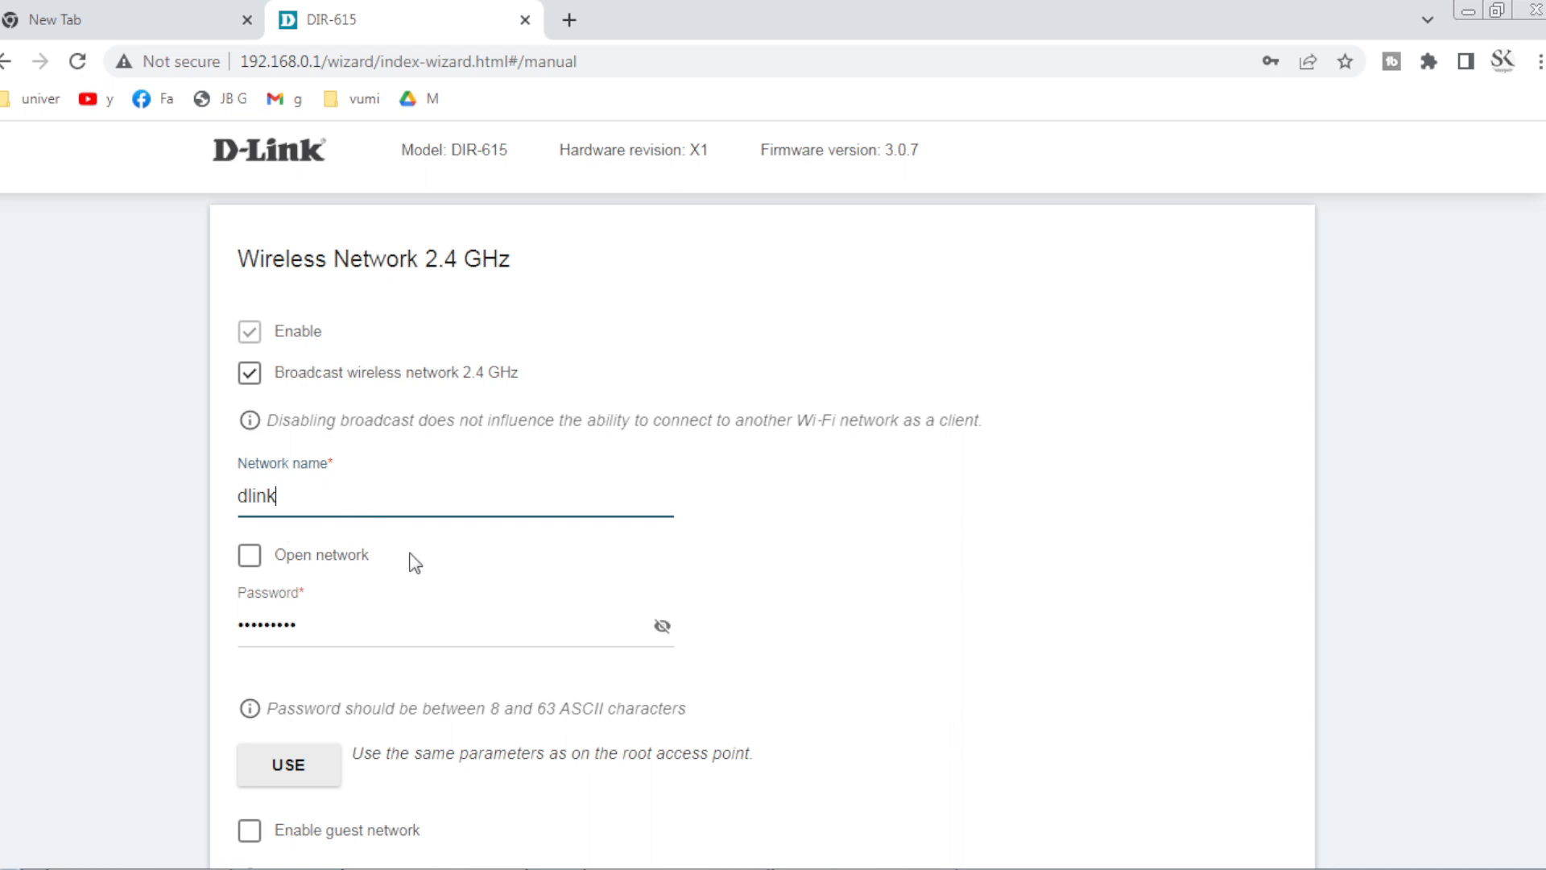
Select the existing Wi-Fi password in the password field.
click(278, 596)
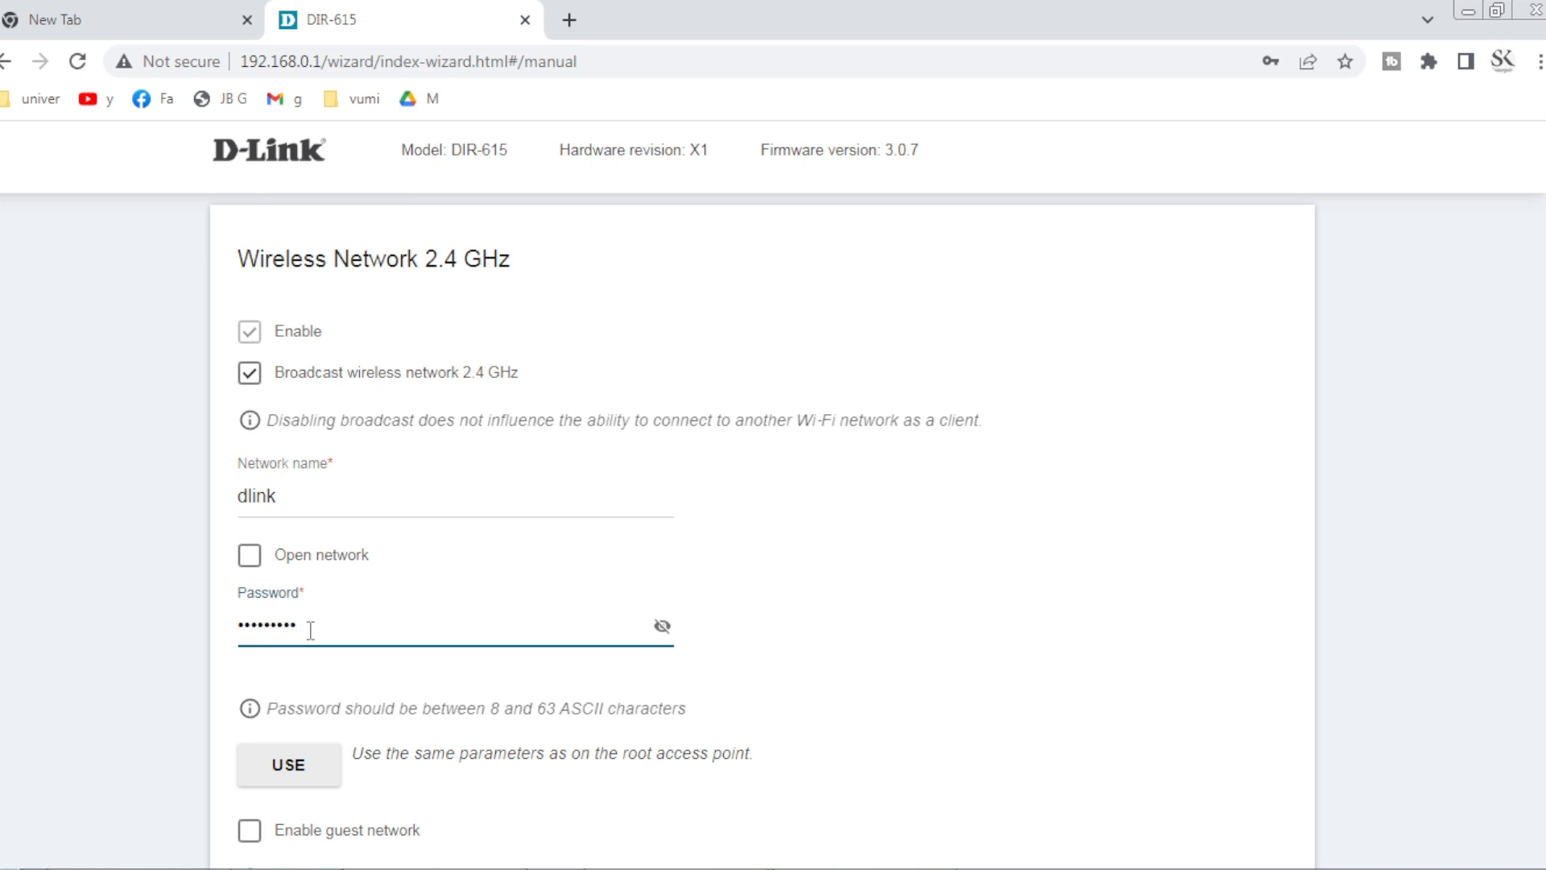
drag(310, 630, 195, 635)
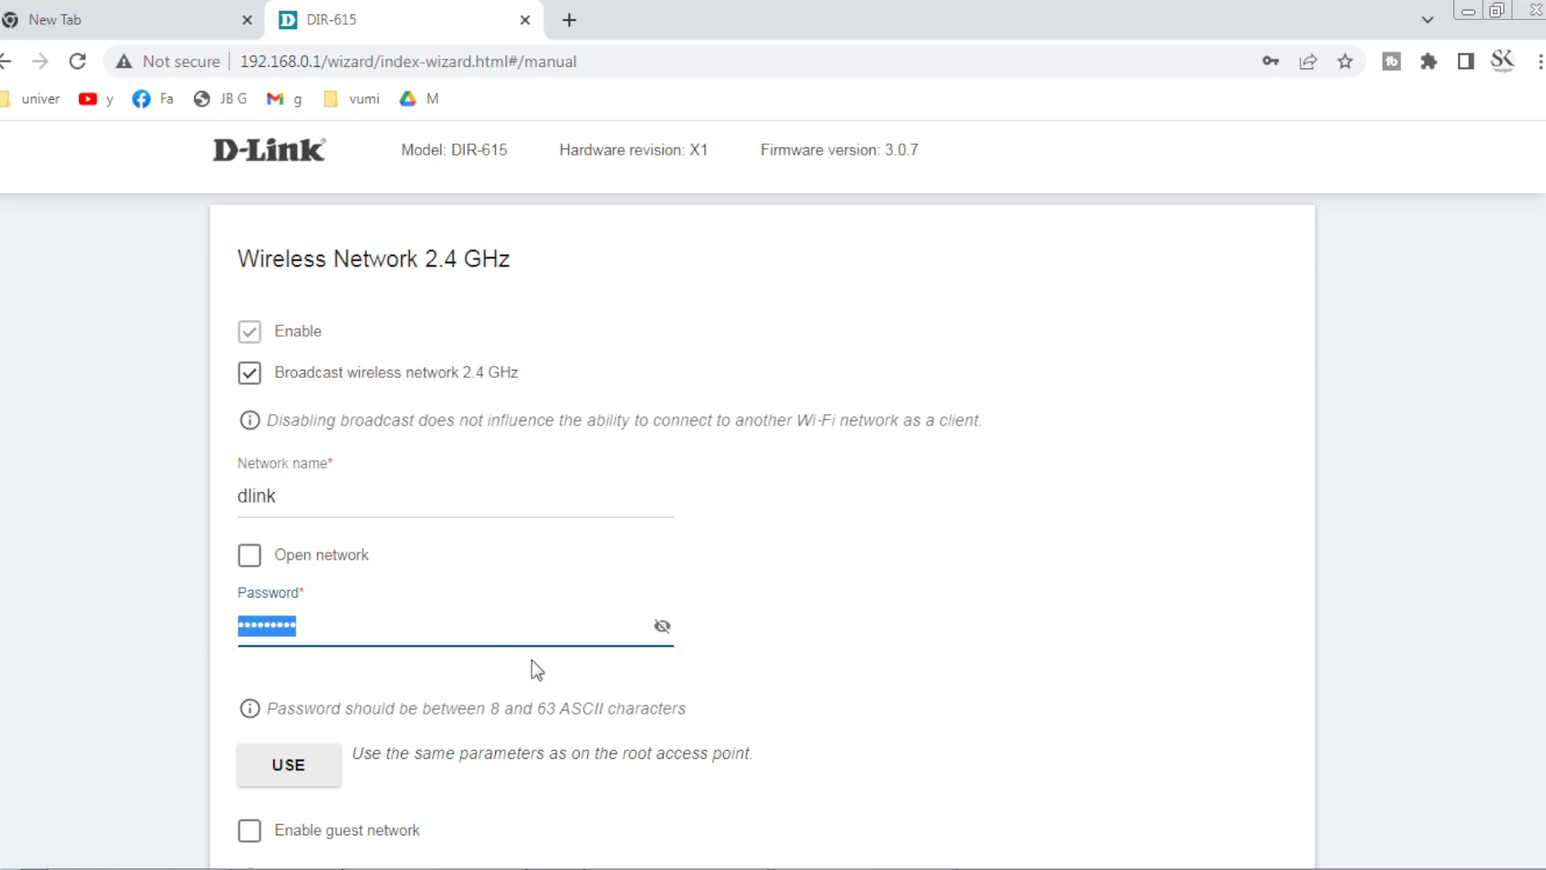
scroll(708, 632, down, 3)
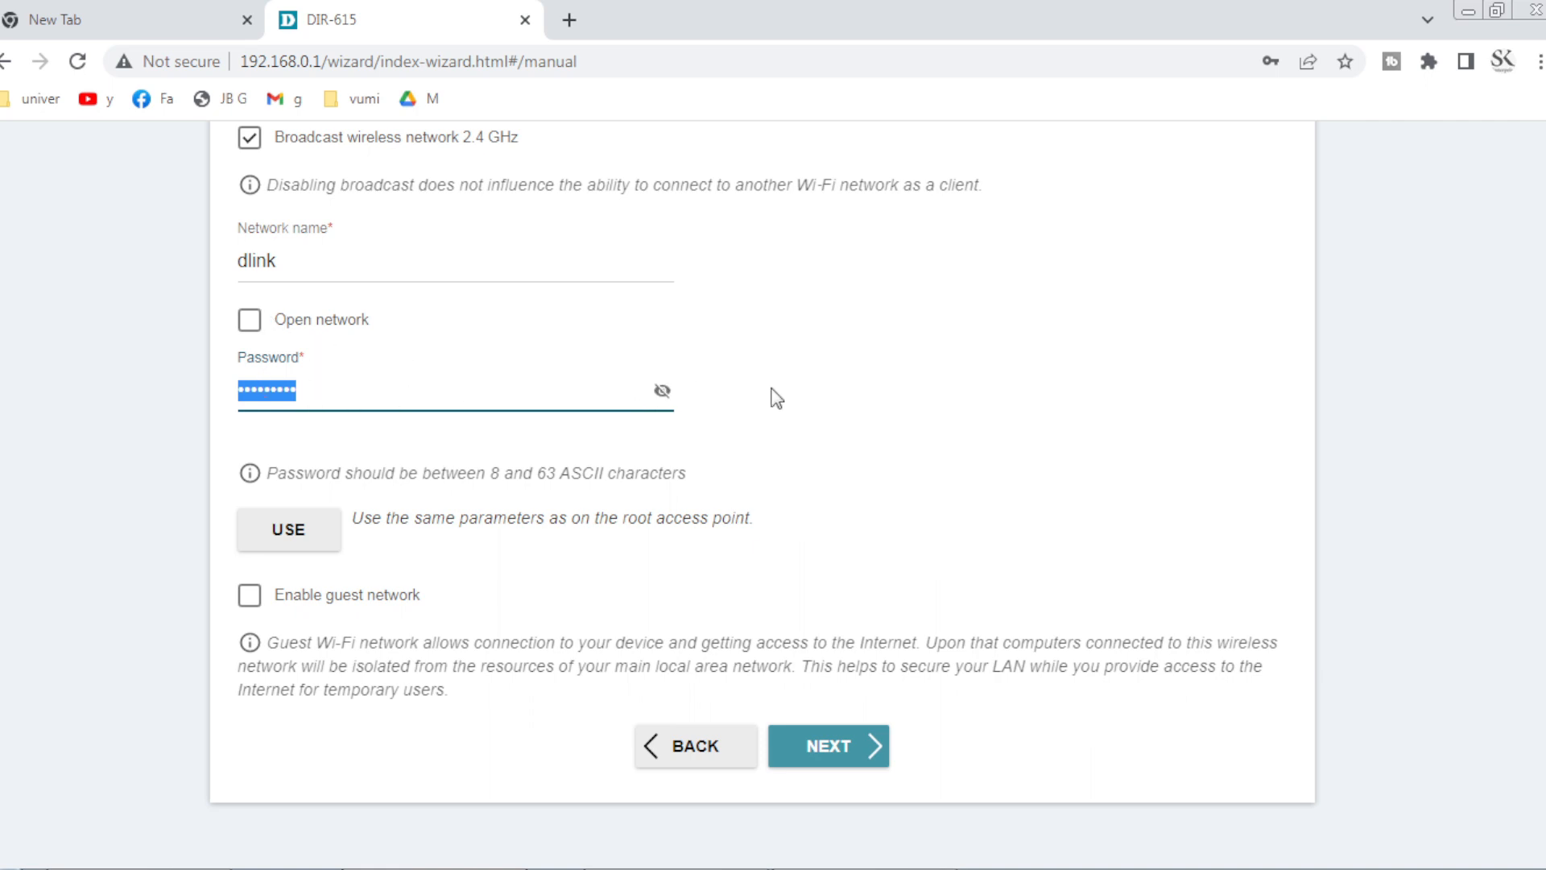
scroll(777, 400, down, 1)
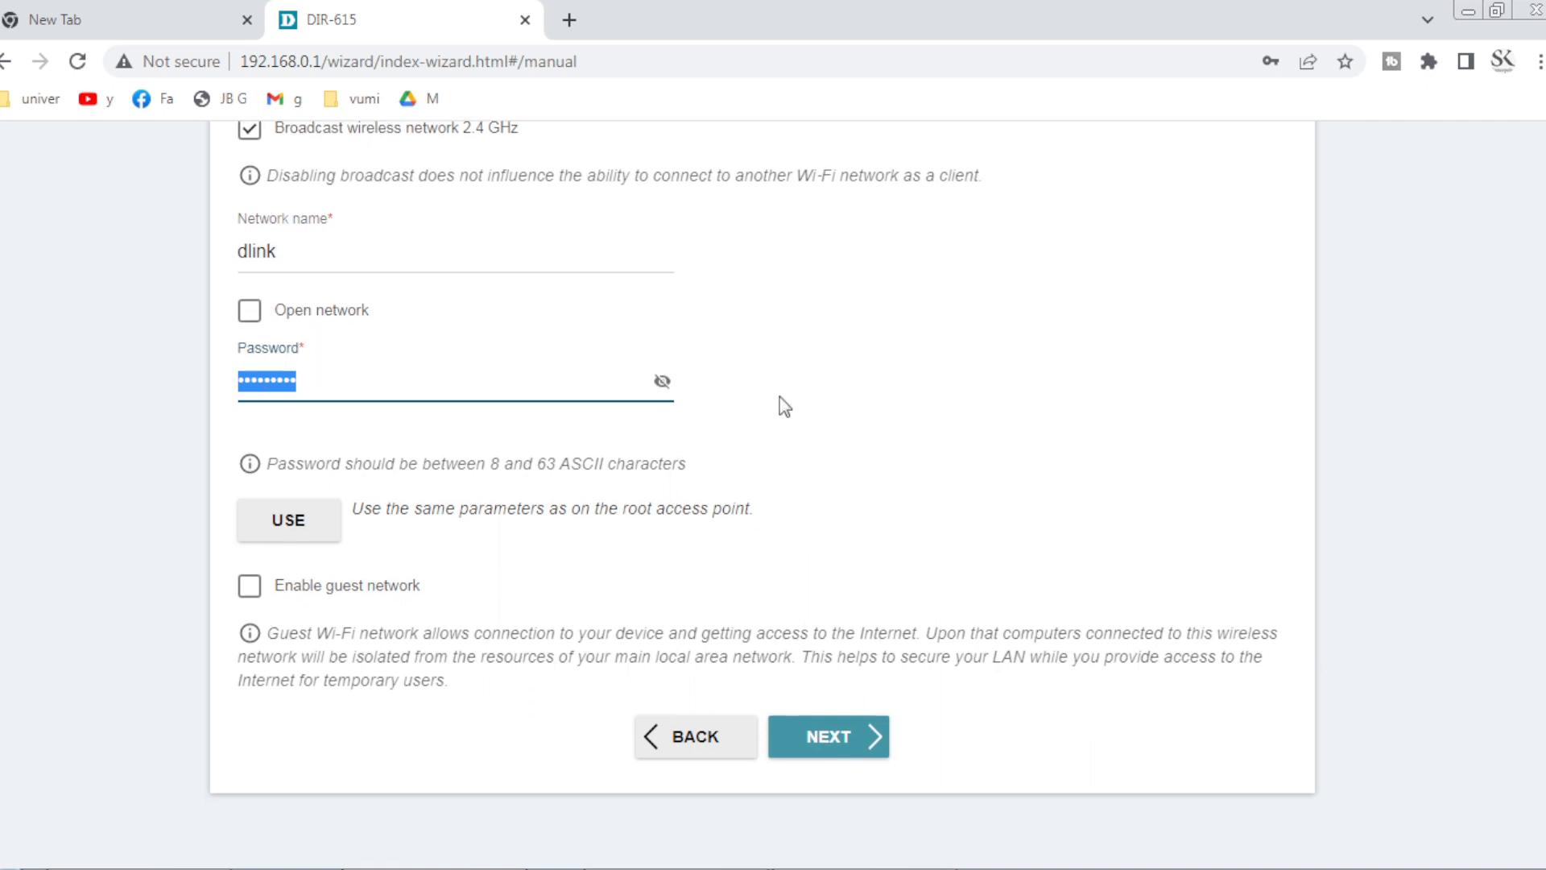
Set and confirm a new web interface password, verifying it with the show-password toggles.
click(816, 742)
click(468, 396)
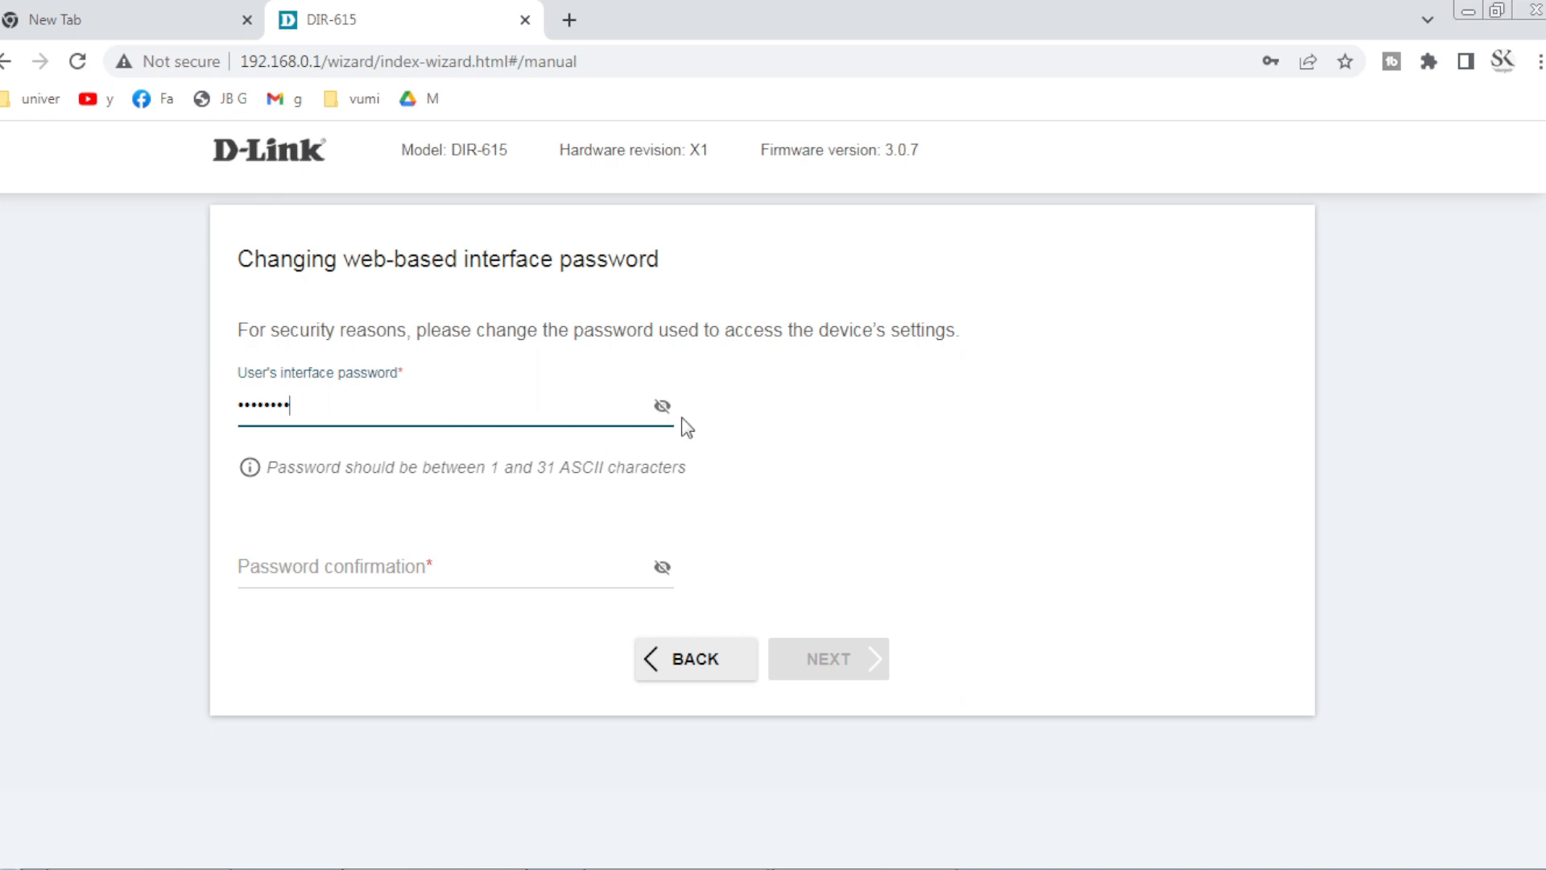
click(662, 406)
click(426, 563)
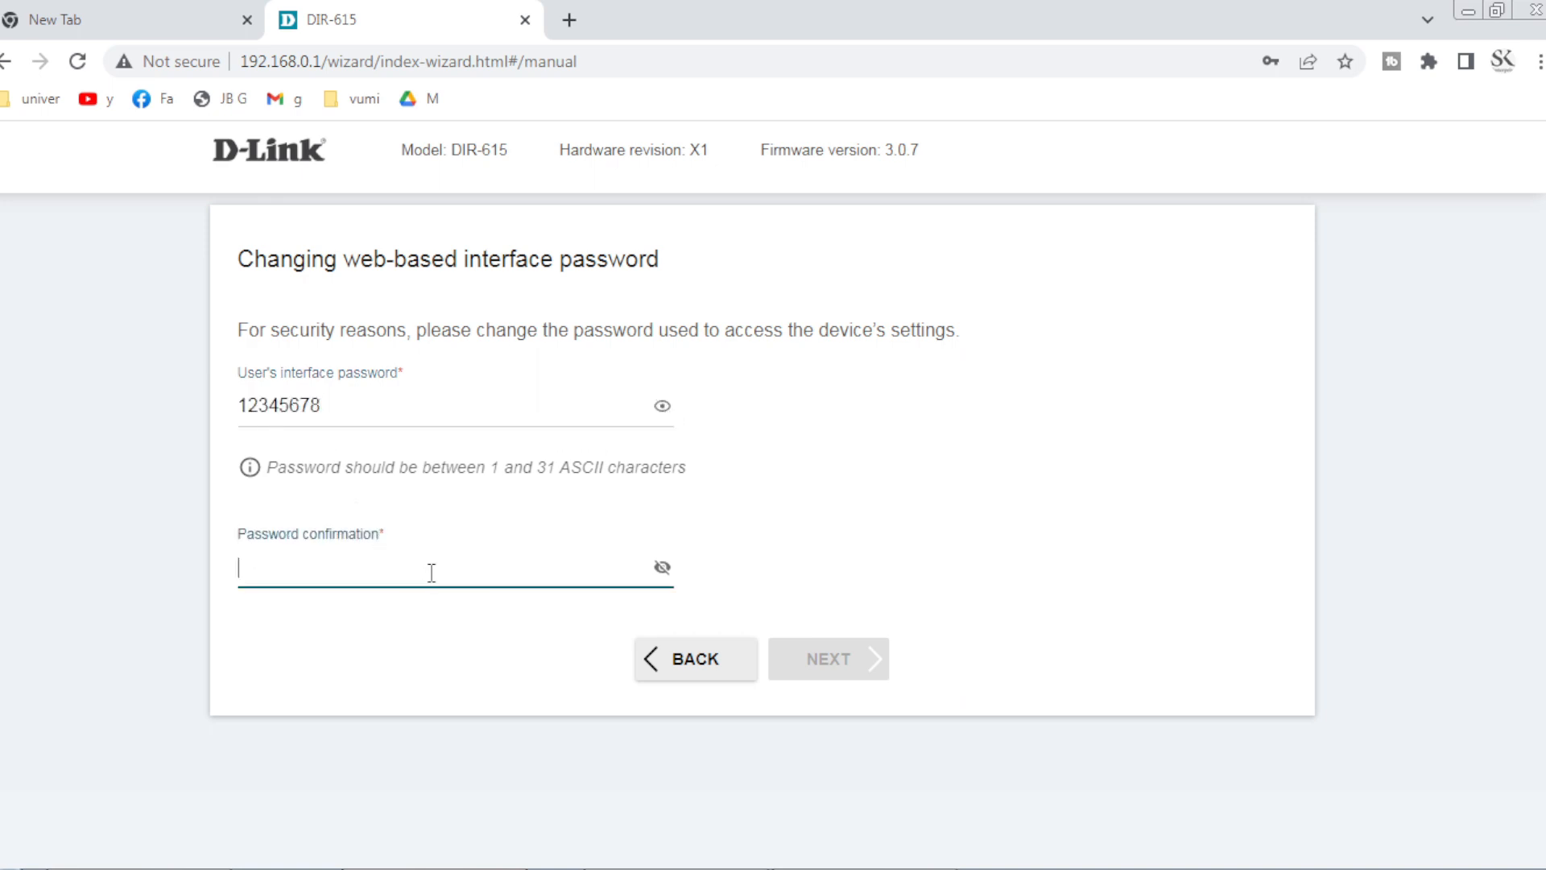
text(12345678)
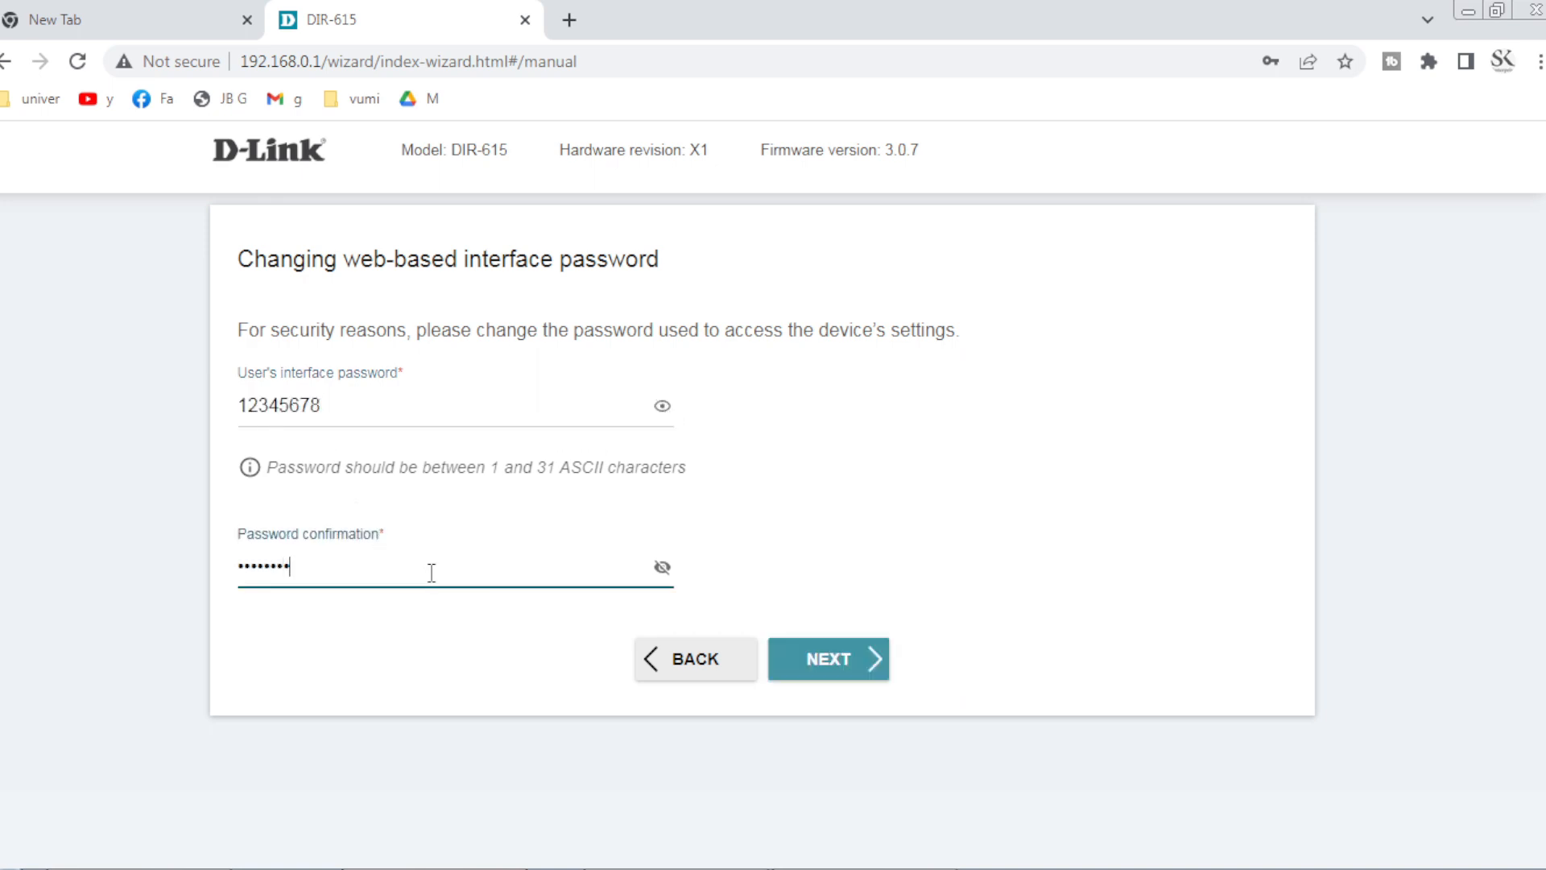
click(662, 567)
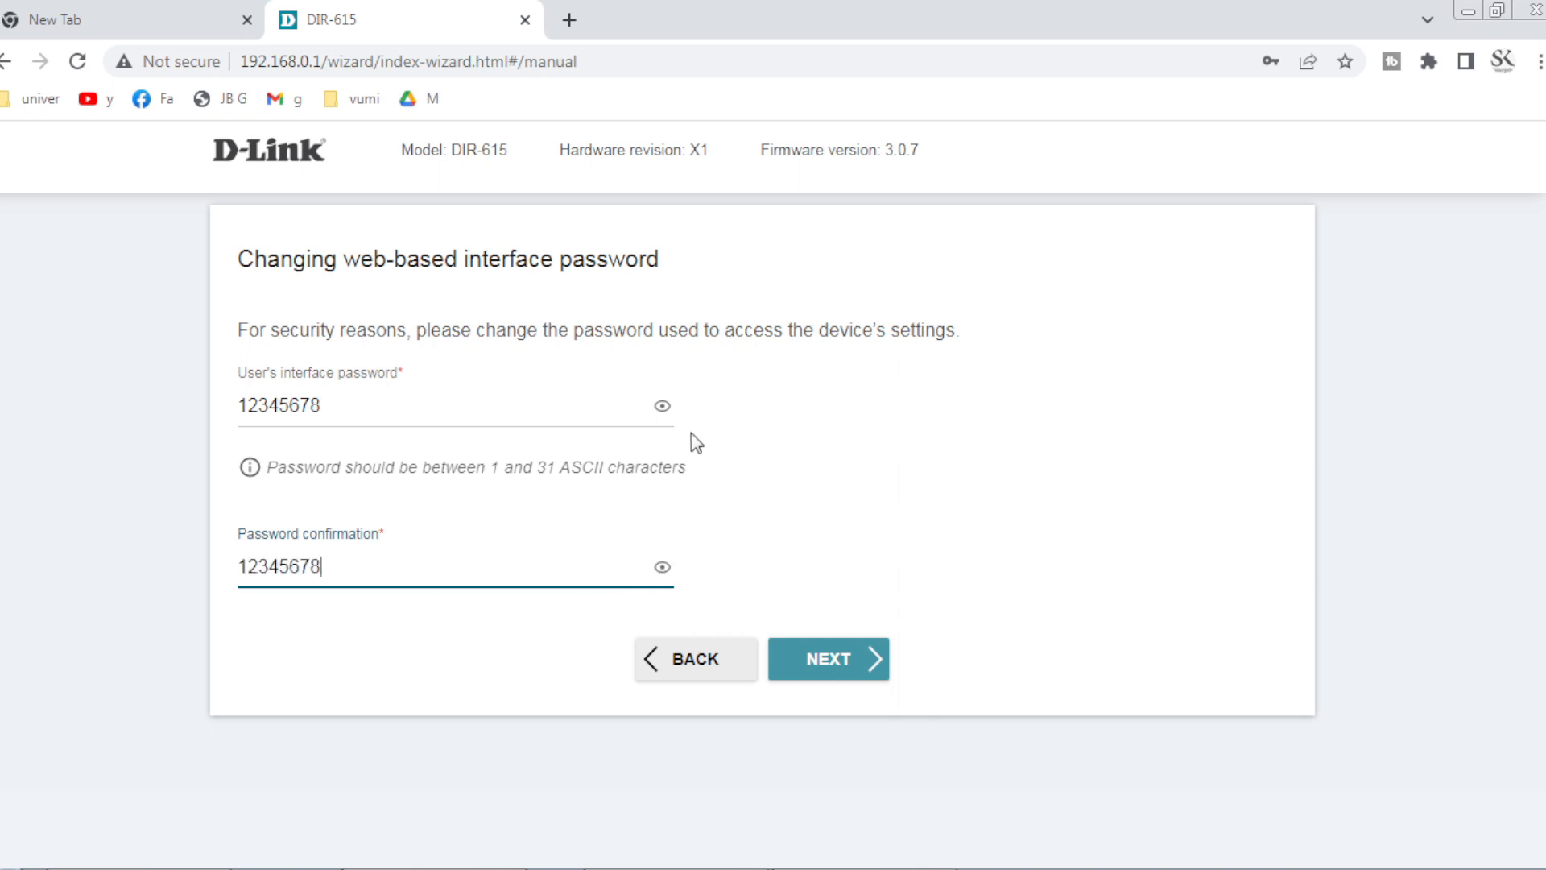
click(661, 568)
click(661, 572)
click(824, 665)
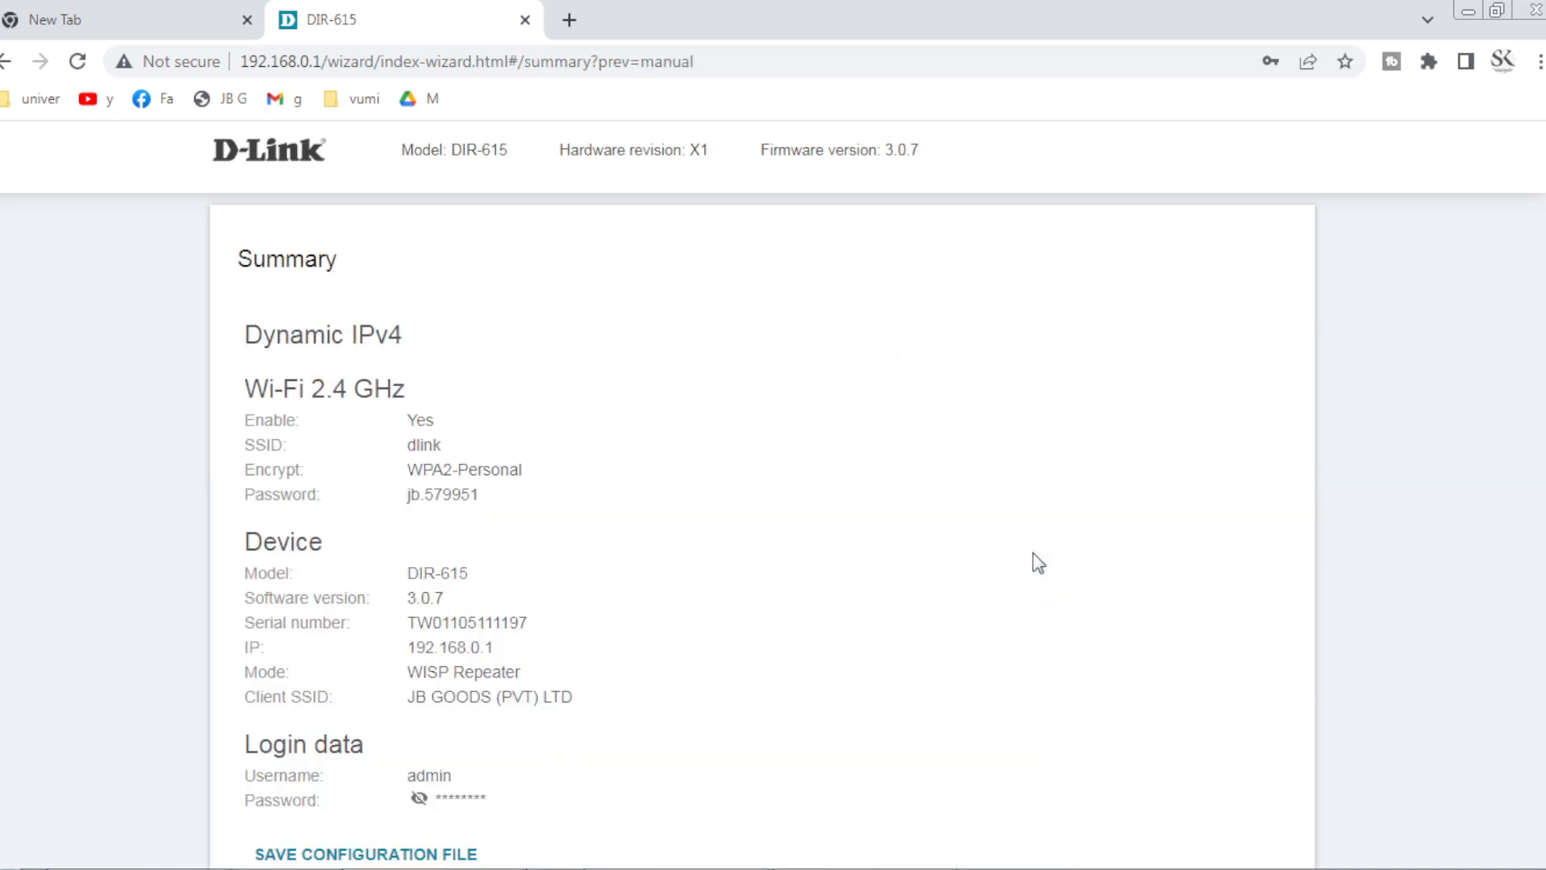
Review the wizard's Summary page of chosen settings.
scroll(906, 419, down, 1)
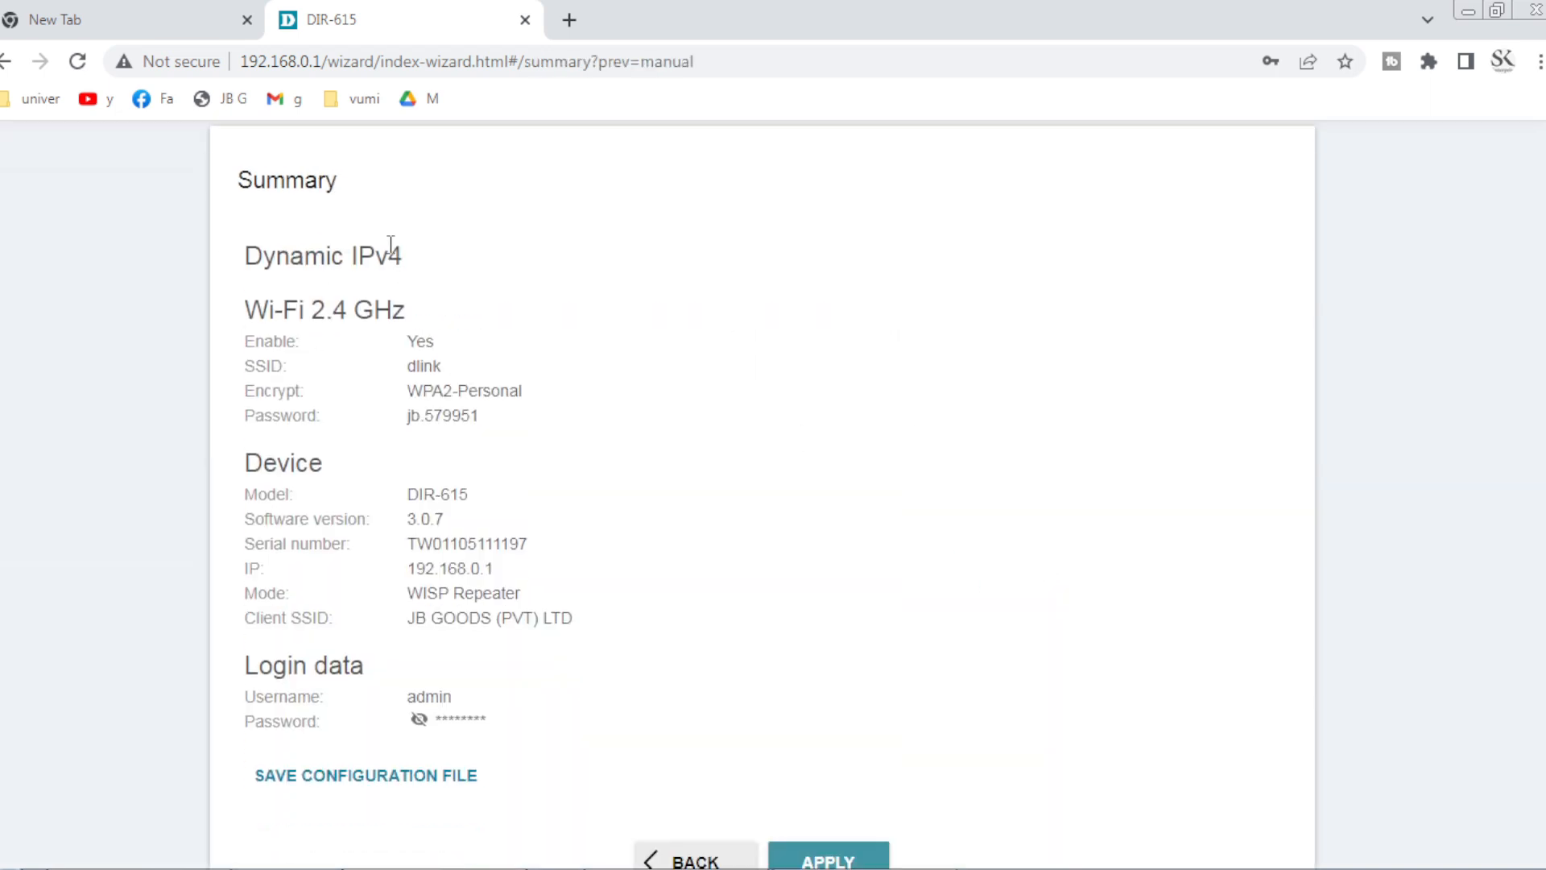
scroll(711, 349, down, 2)
scroll(718, 349, up, 1)
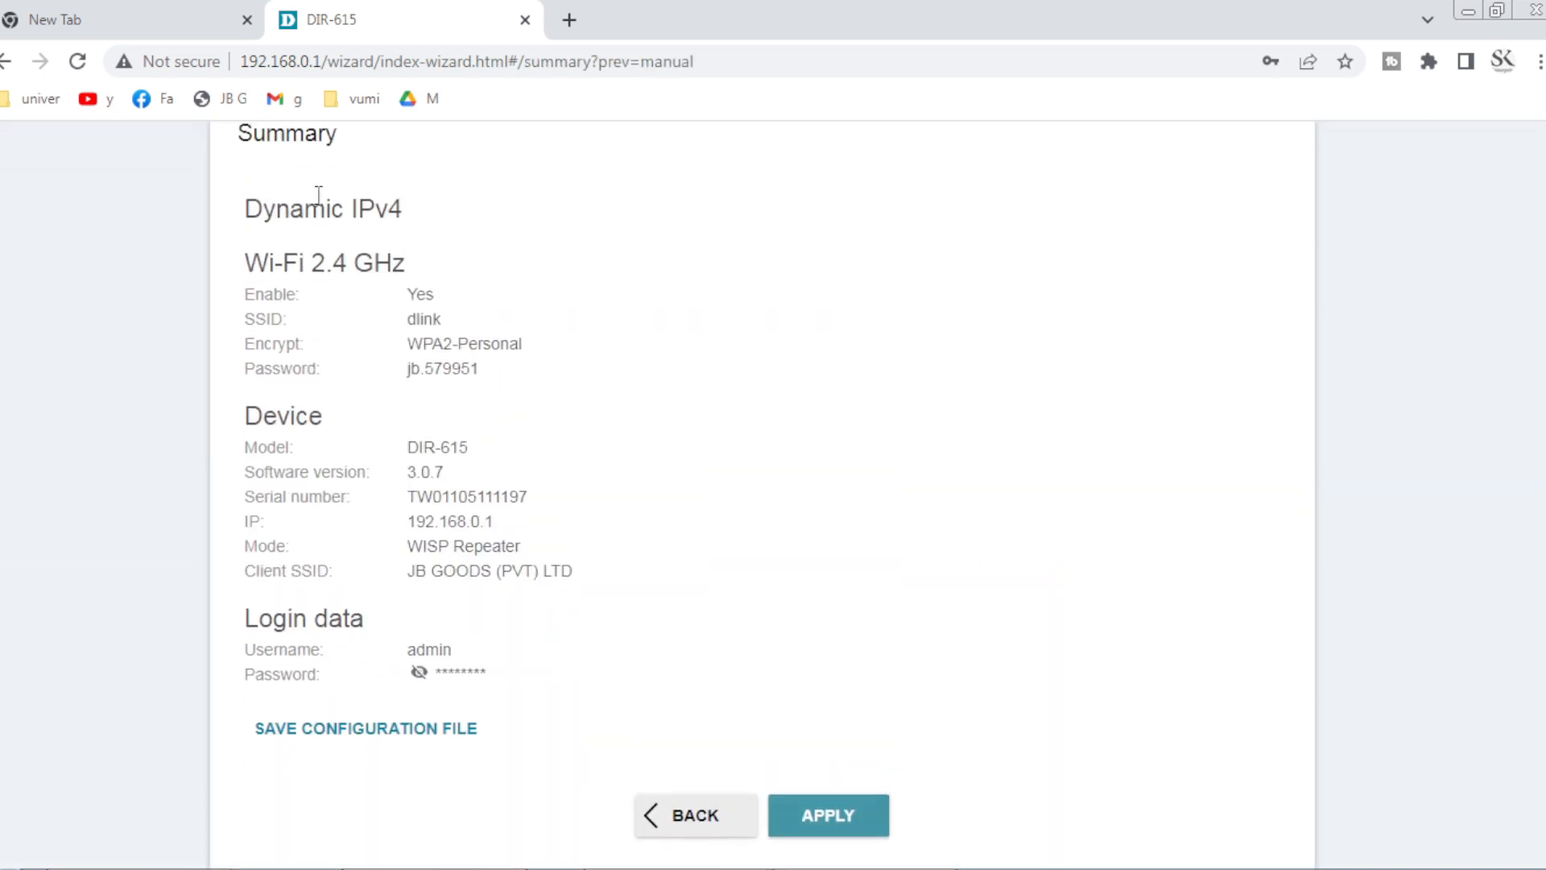
scroll(576, 331, up, 1)
scroll(577, 330, down, 1)
scroll(502, 464, down, 1)
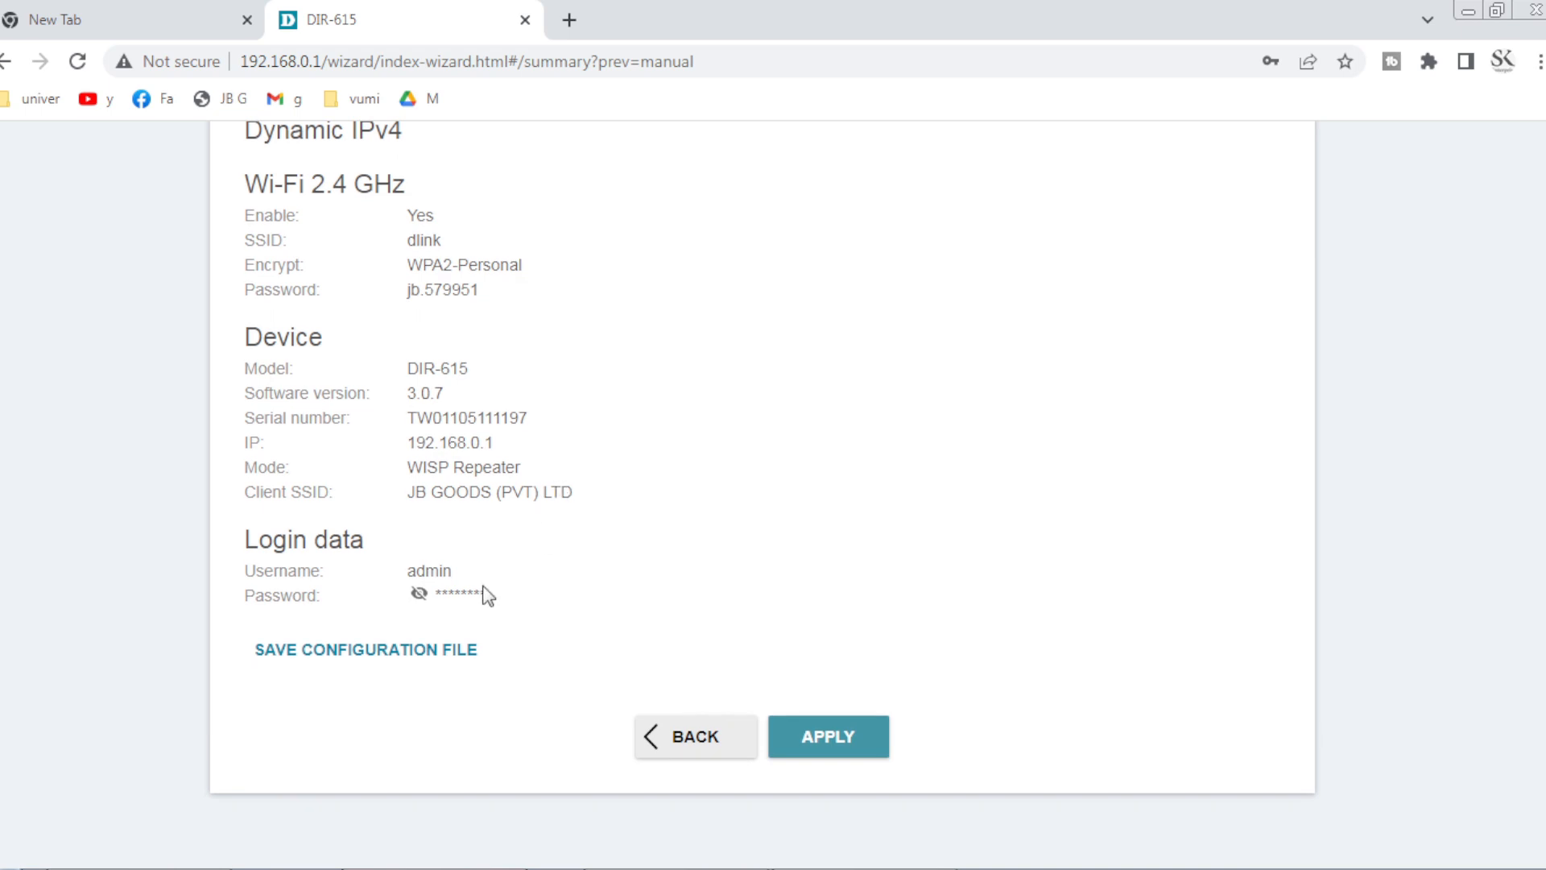
scroll(467, 543, up, 1)
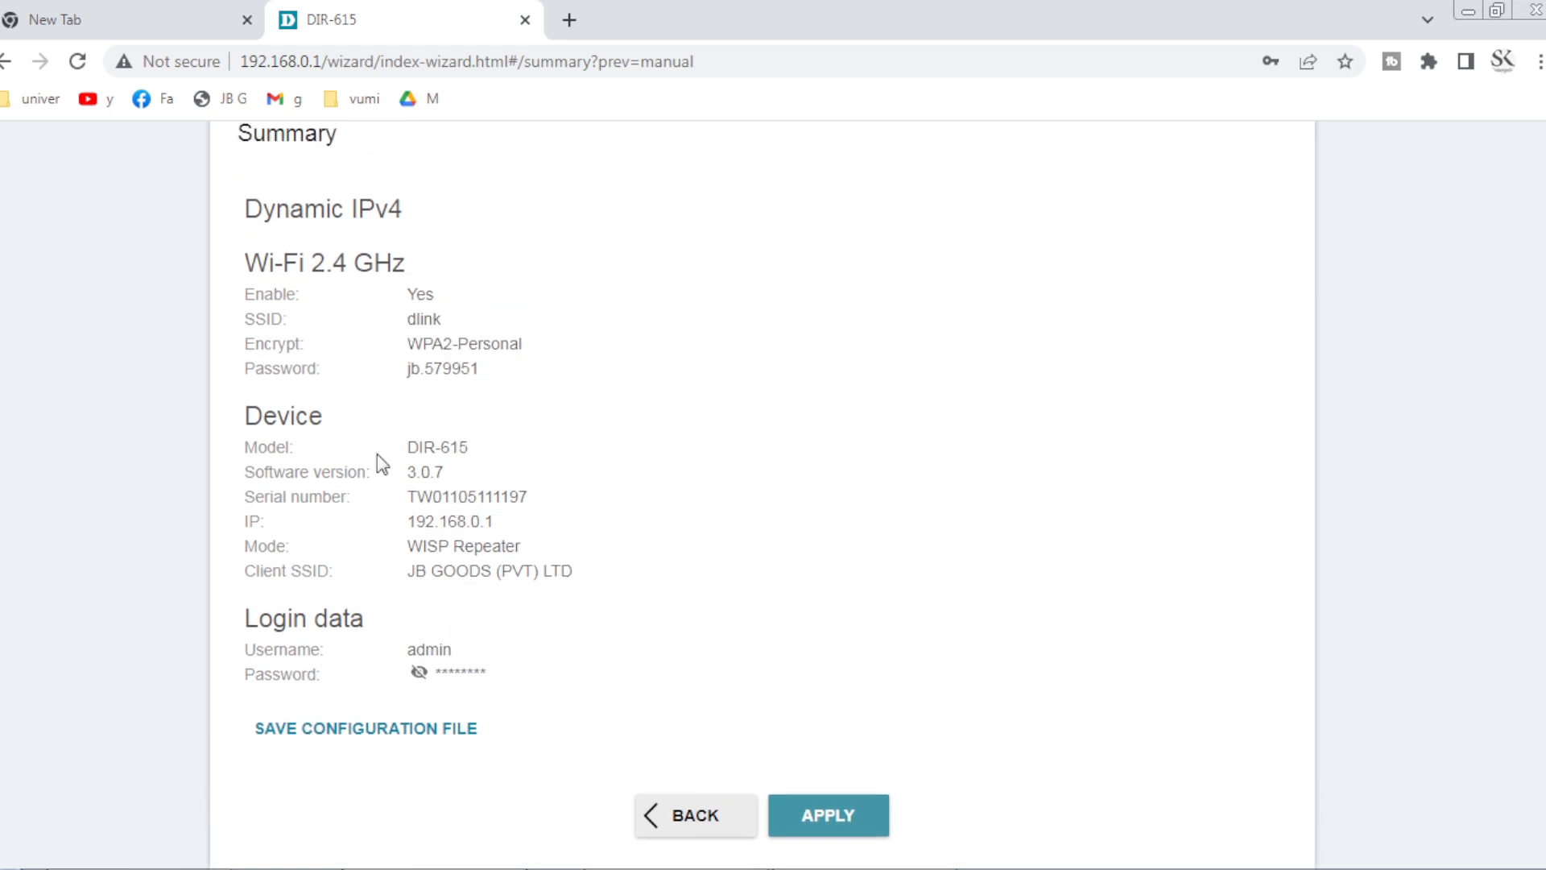
scroll(562, 499, down, 1)
scroll(577, 495, up, 2)
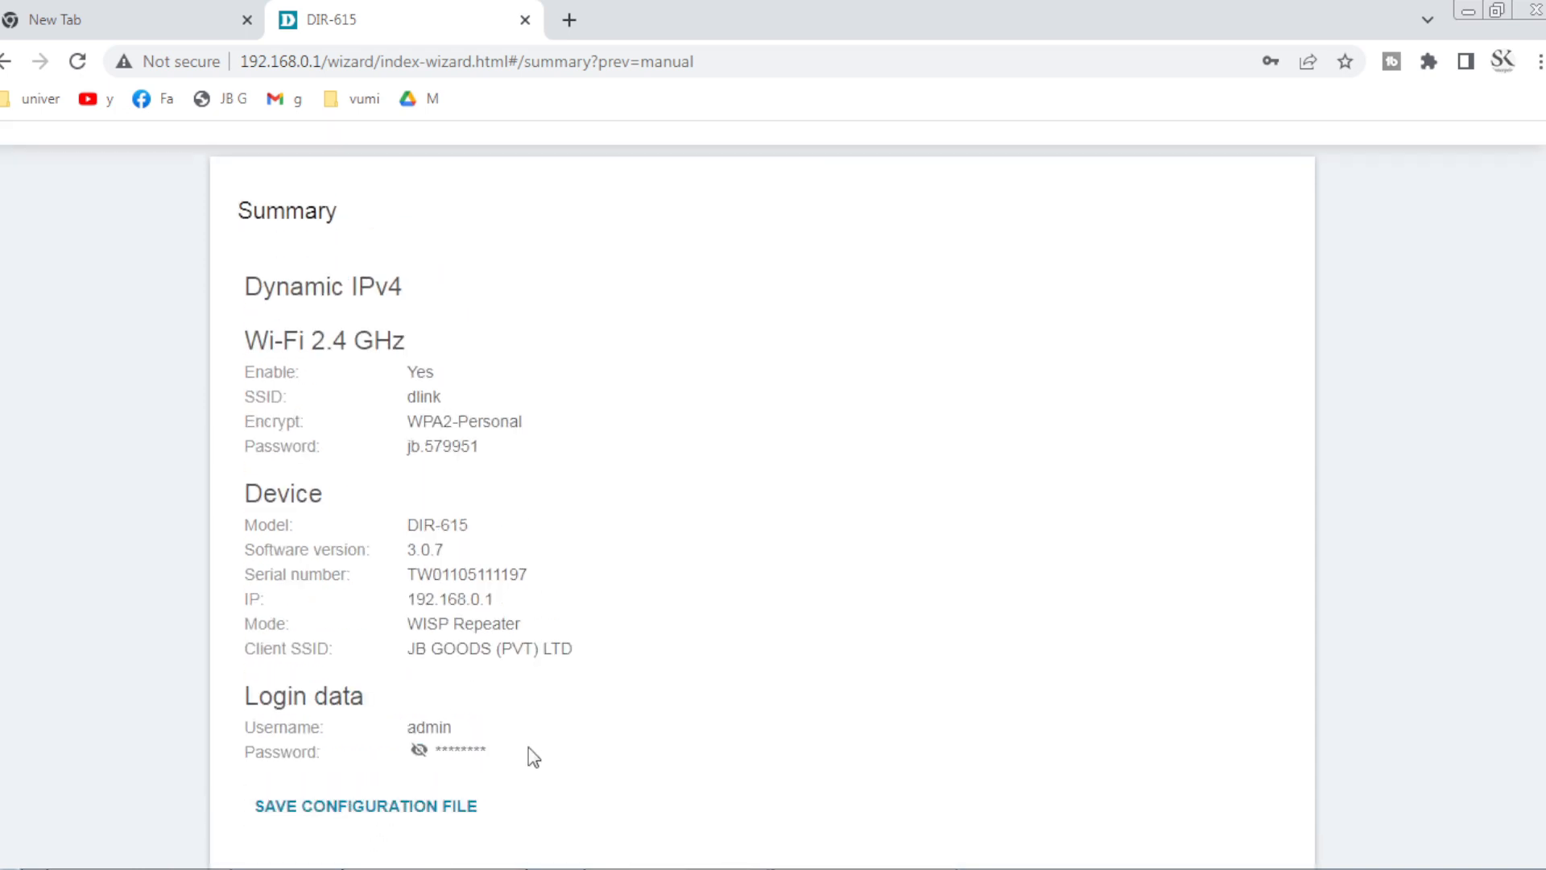
drag(528, 752, 217, 215)
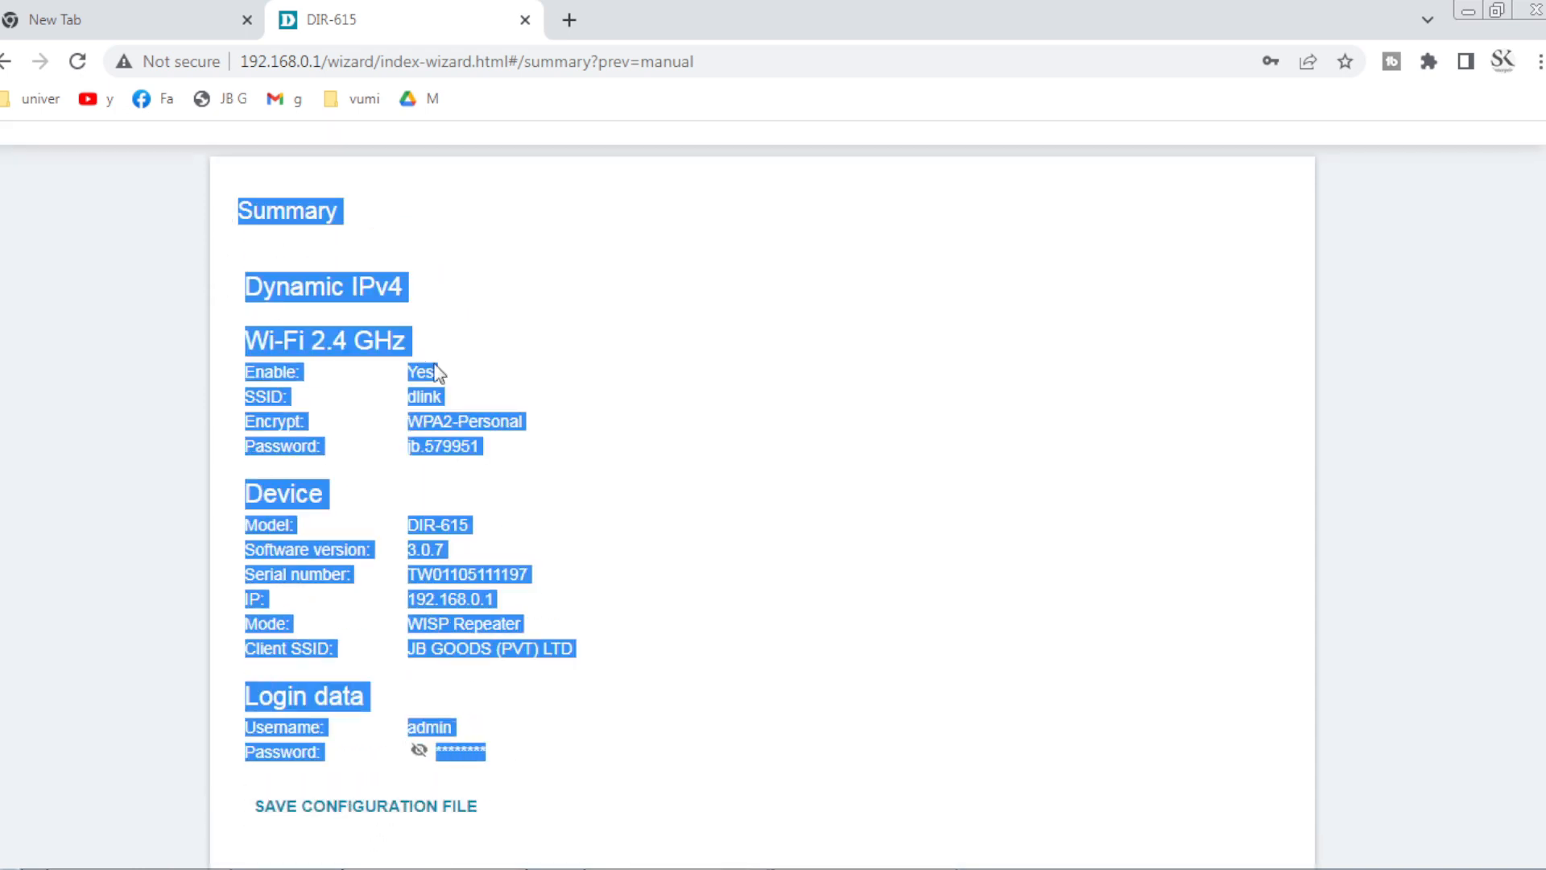
click(596, 399)
Apply the WISP Repeater, dlink Wi-Fi and admin password settings to the router.
scroll(515, 660, down, 2)
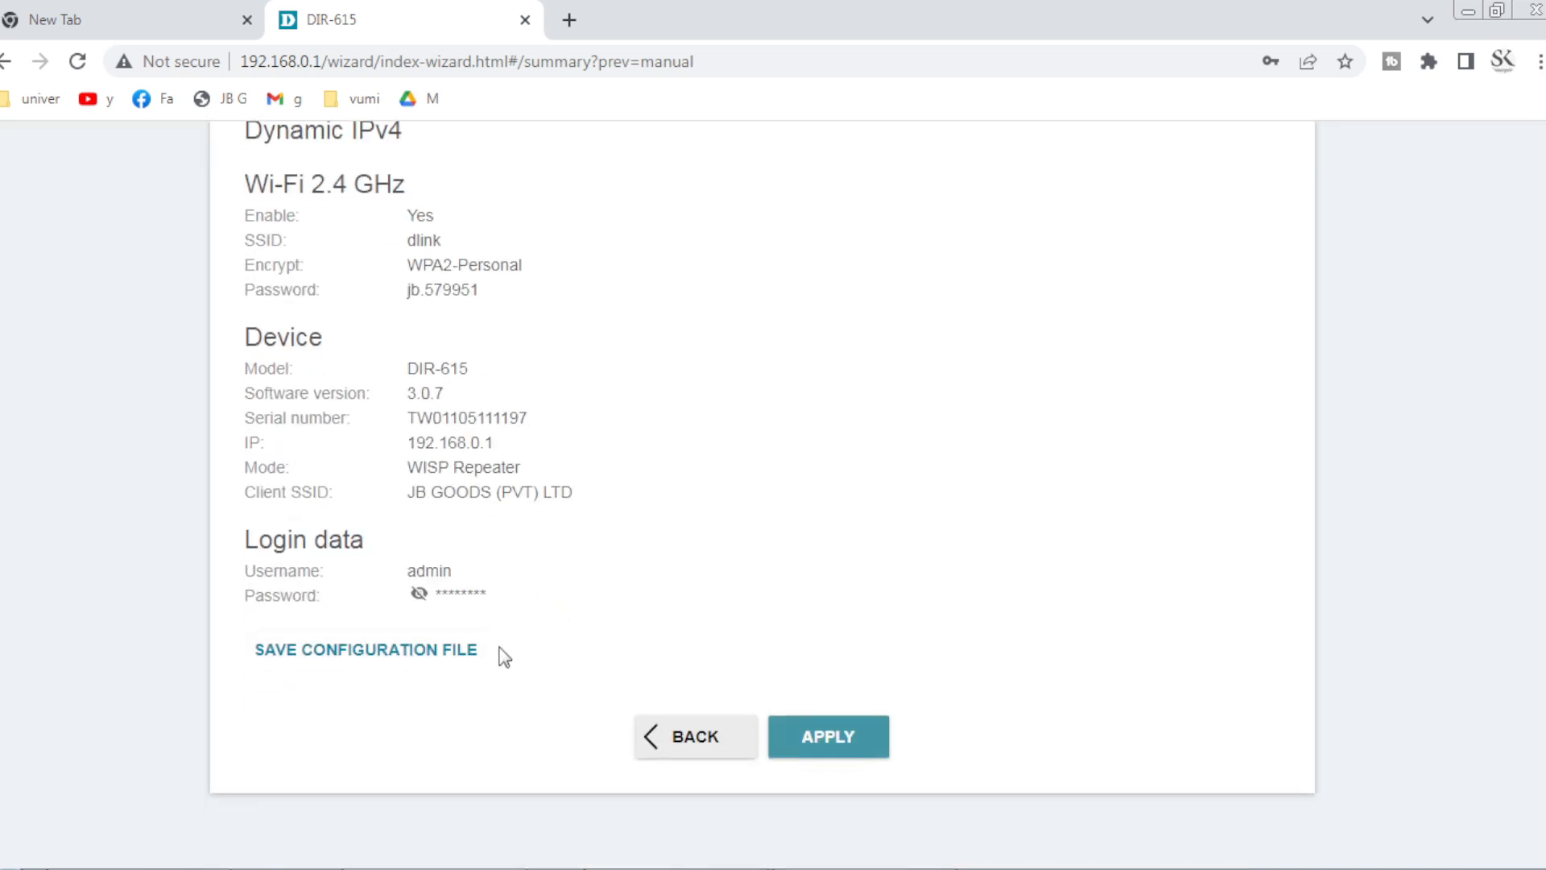
scroll(656, 621, up, 2)
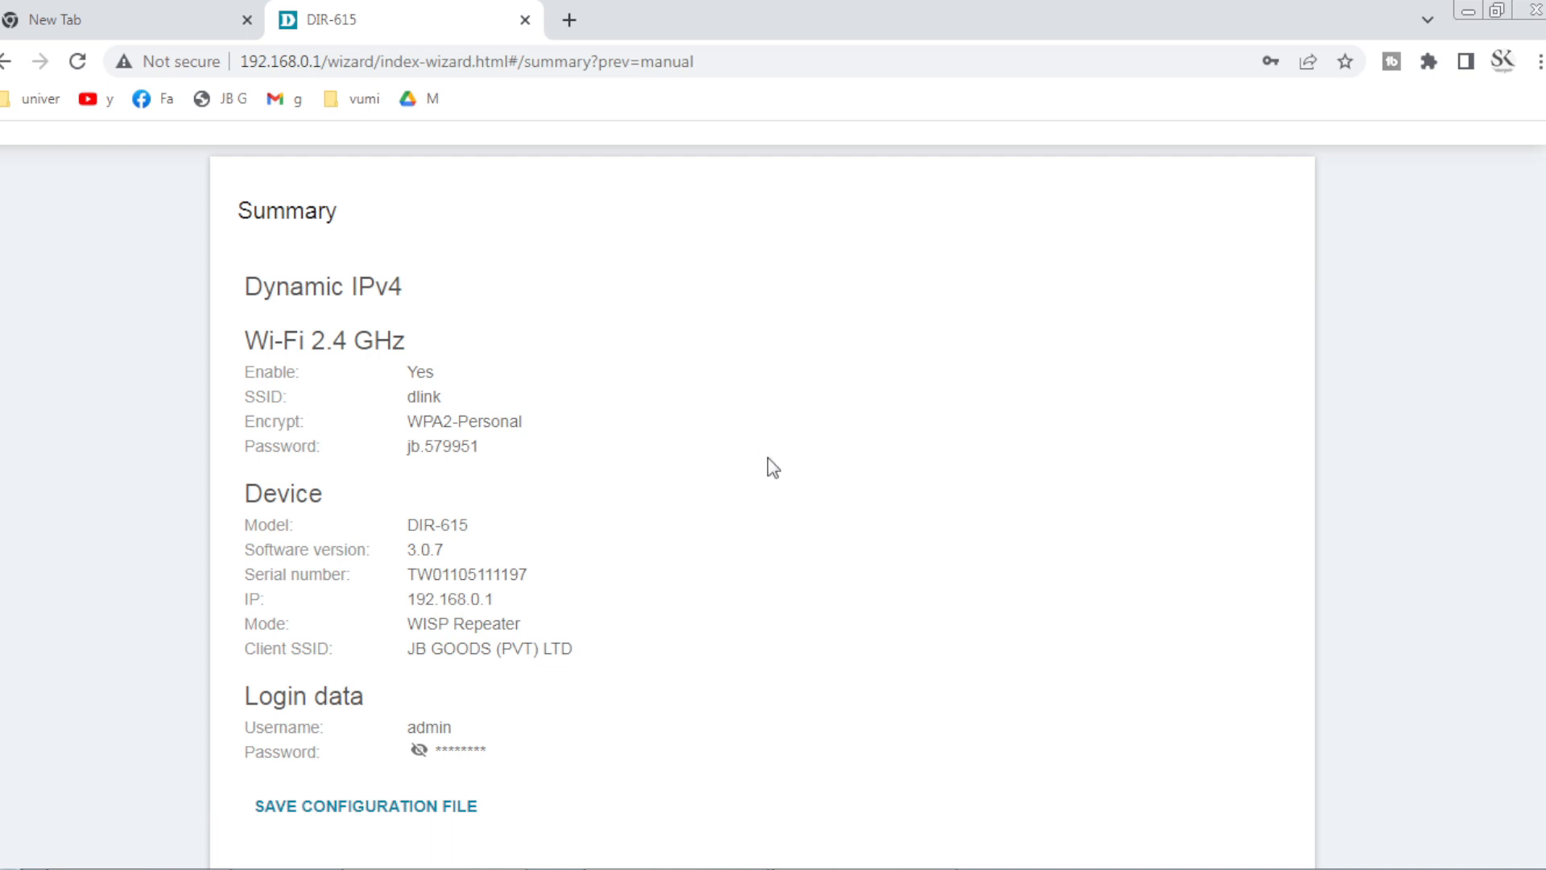
scroll(801, 504, down, 2)
scroll(569, 401, up, 1)
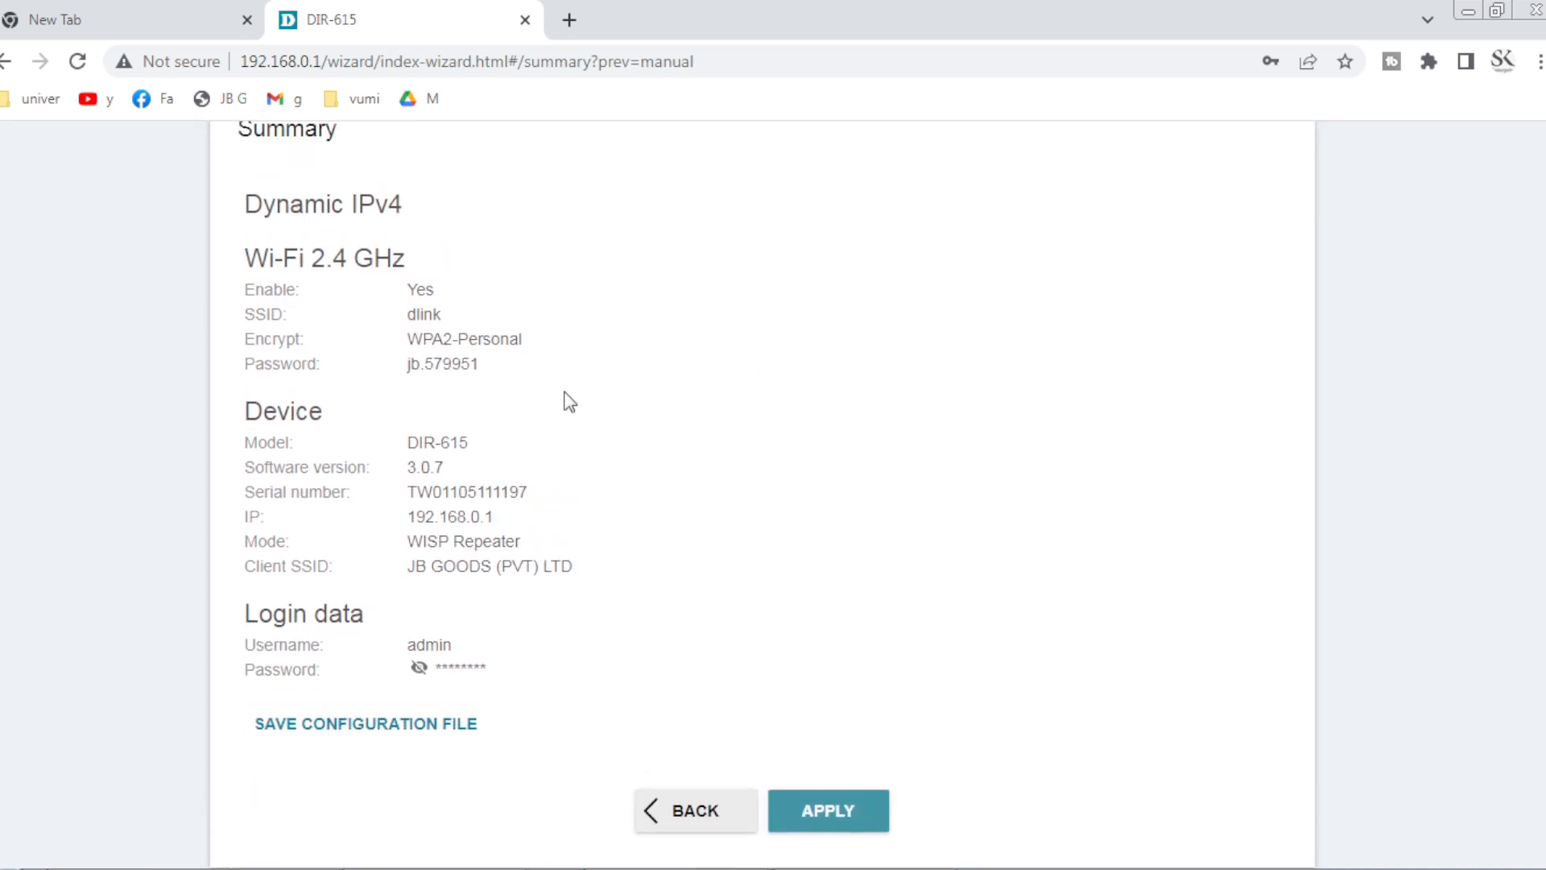
scroll(612, 418, up, 1)
scroll(656, 439, down, 2)
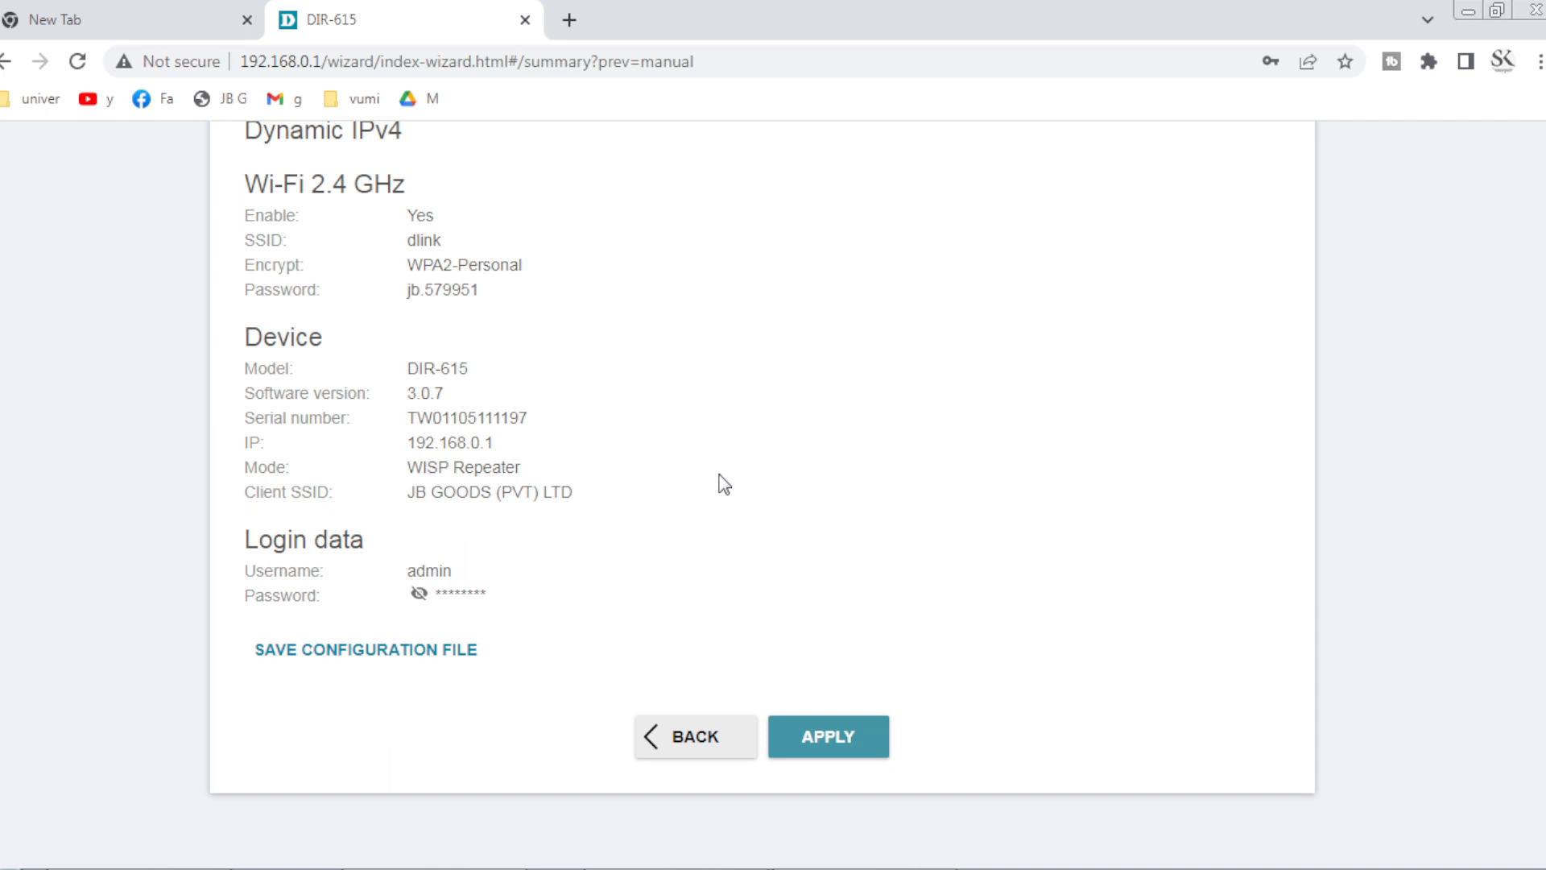
scroll(761, 506, up, 2)
scroll(793, 539, down, 2)
click(830, 739)
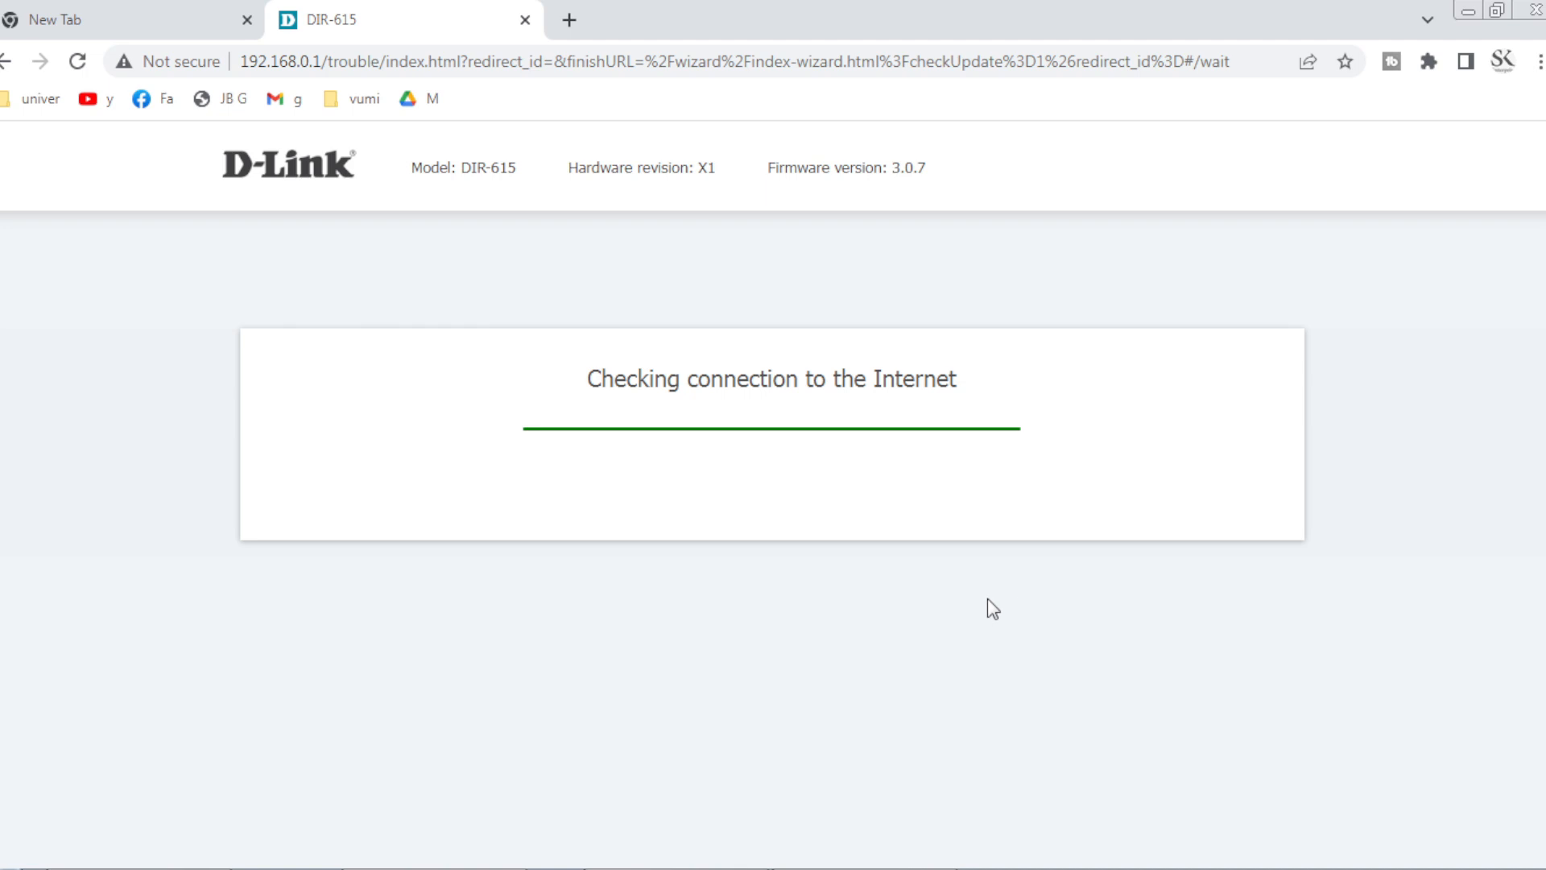
Load YouTube from the bookmarks bar in a new Chrome tab to confirm internet access.
click(571, 24)
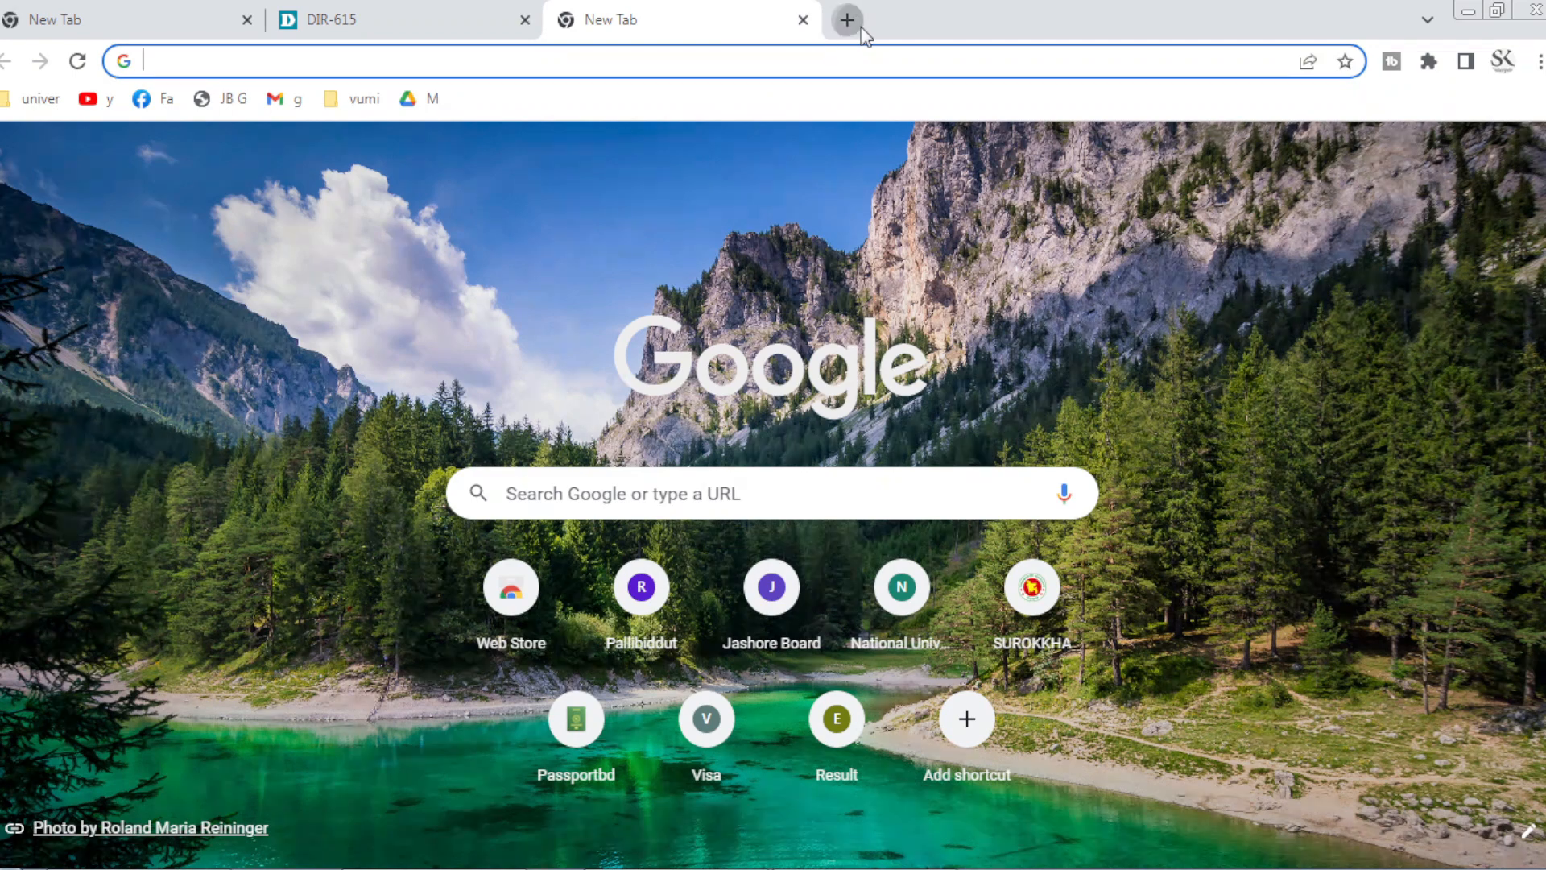
click(846, 19)
click(108, 100)
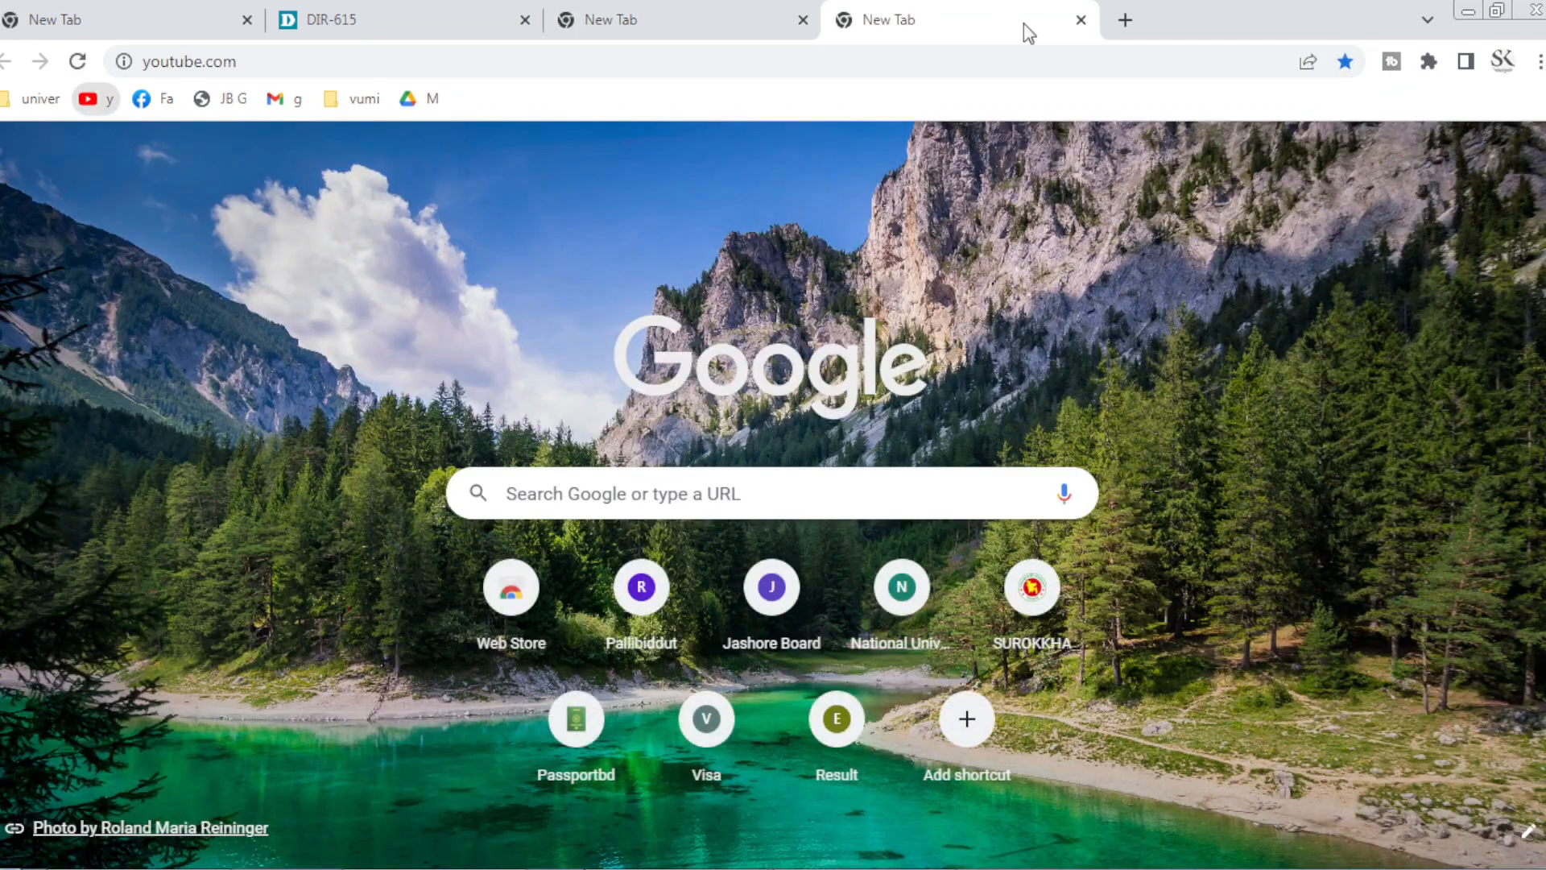
click(1125, 21)
click(999, 19)
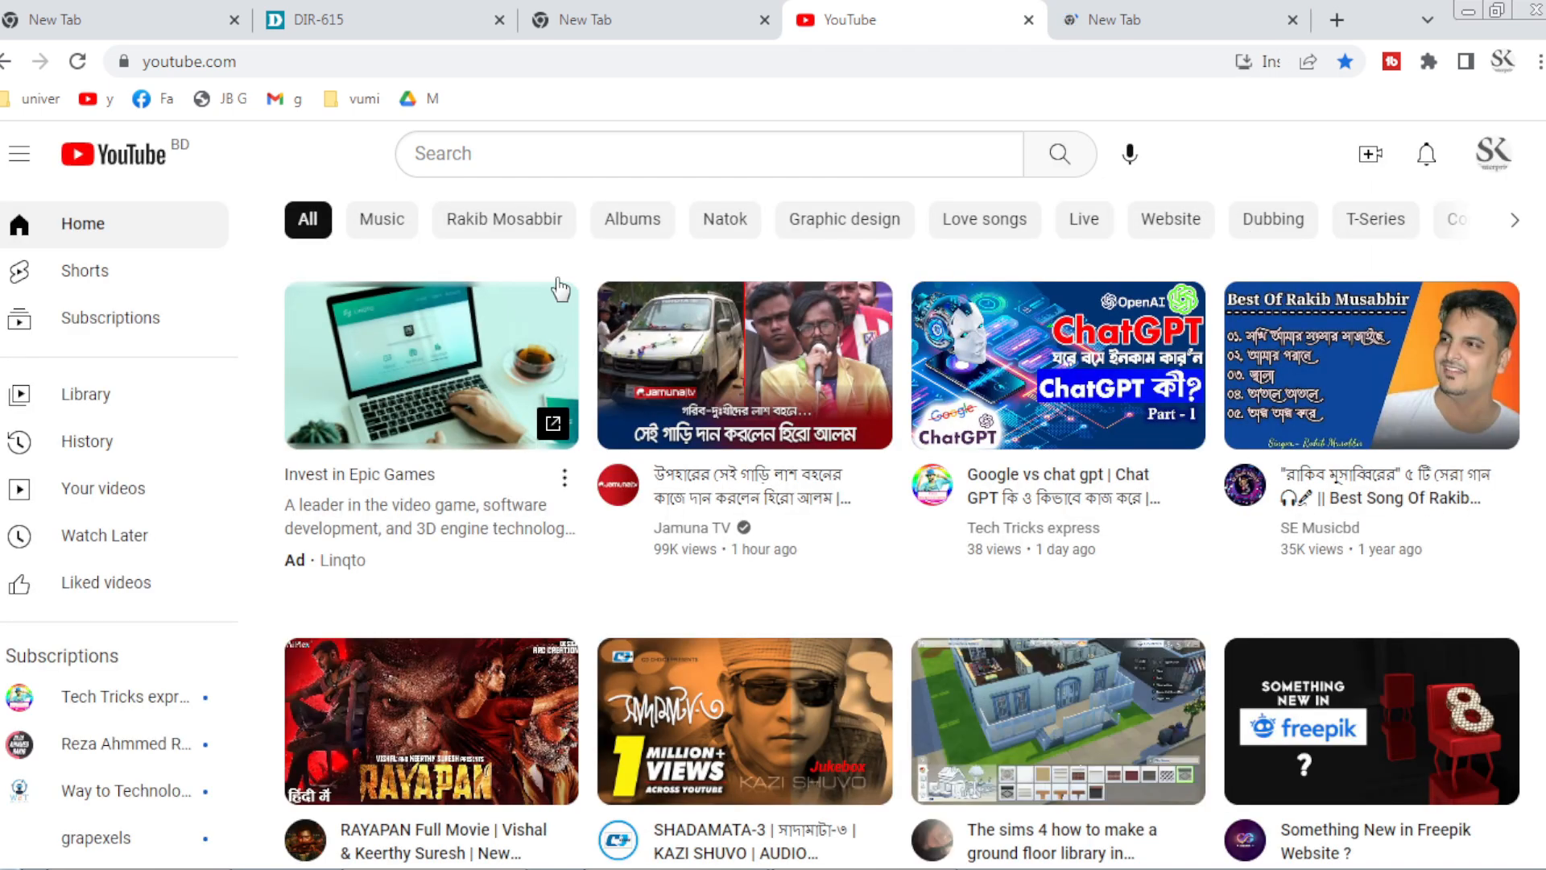
Search YouTube for the Tech Tricks express channel and switch to its VIDEOS tab.
click(666, 144)
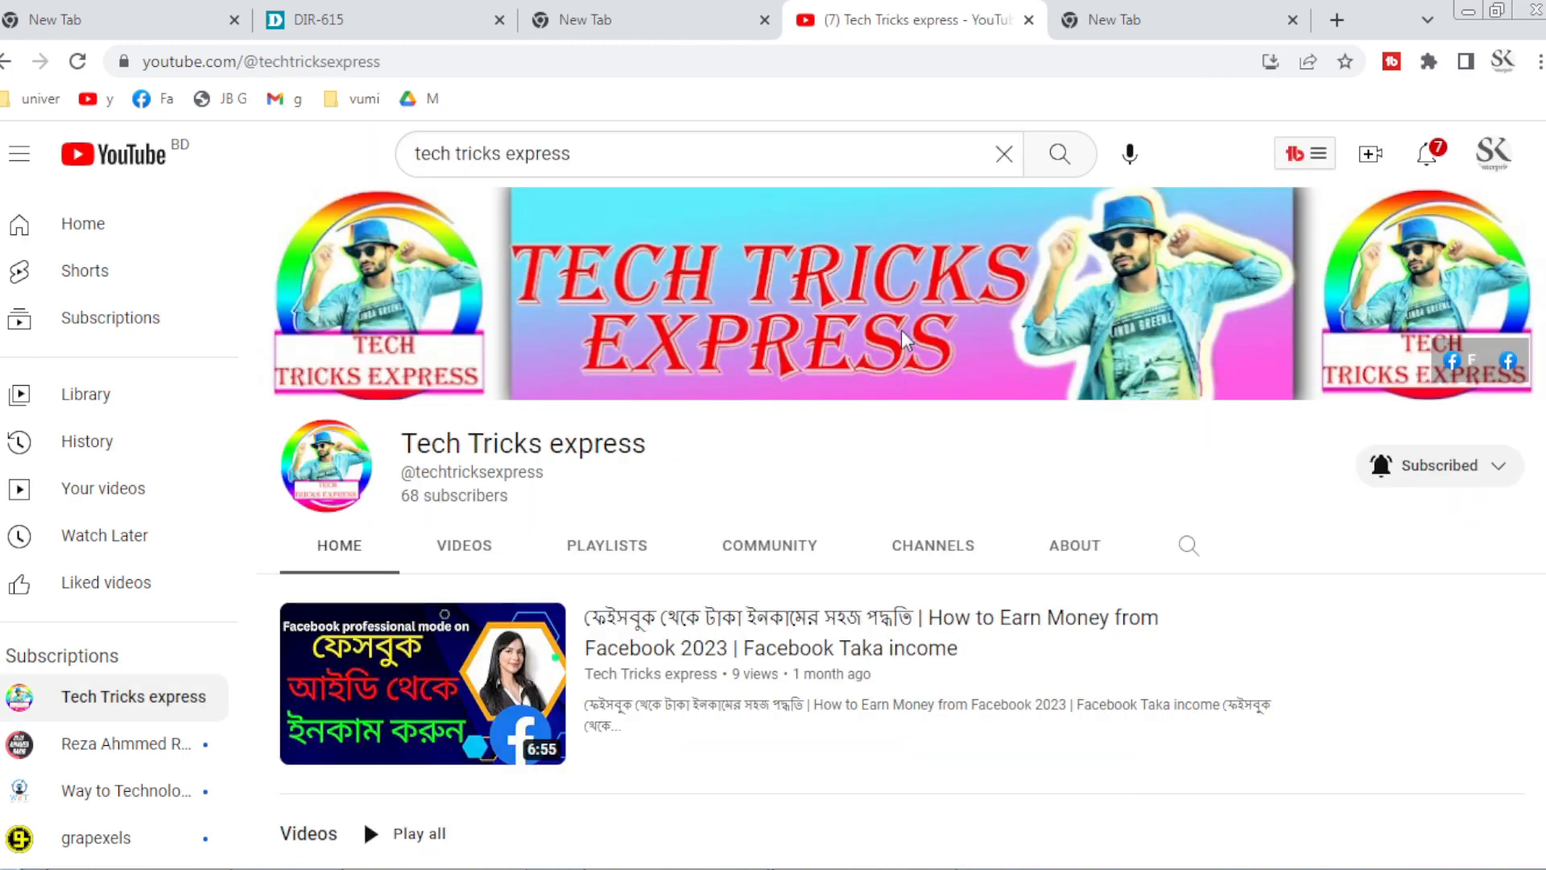
scroll(901, 330, down, 2)
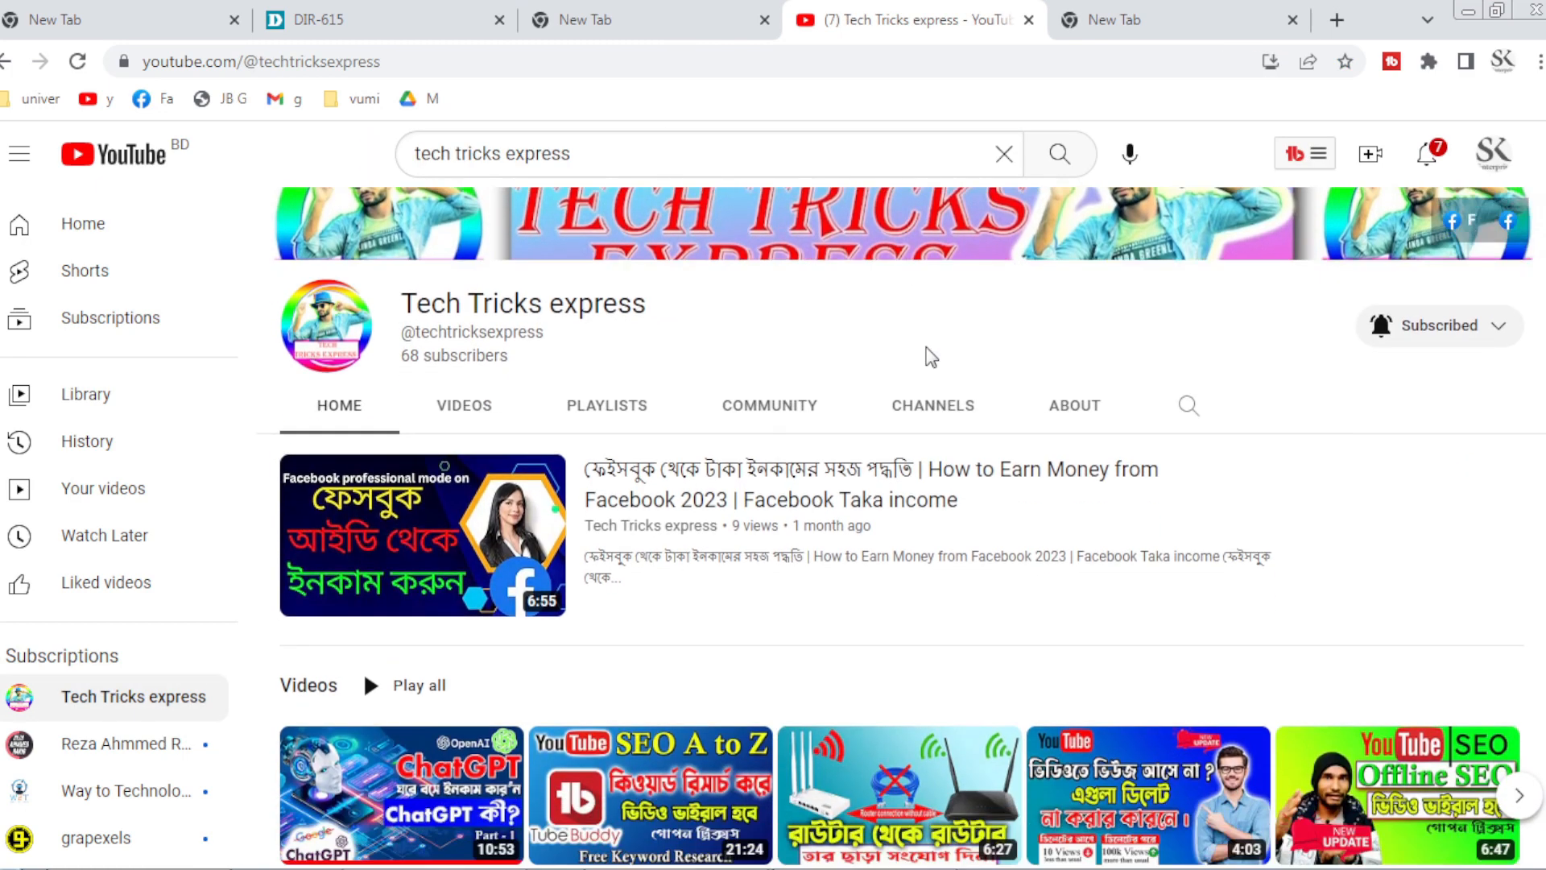
click(462, 408)
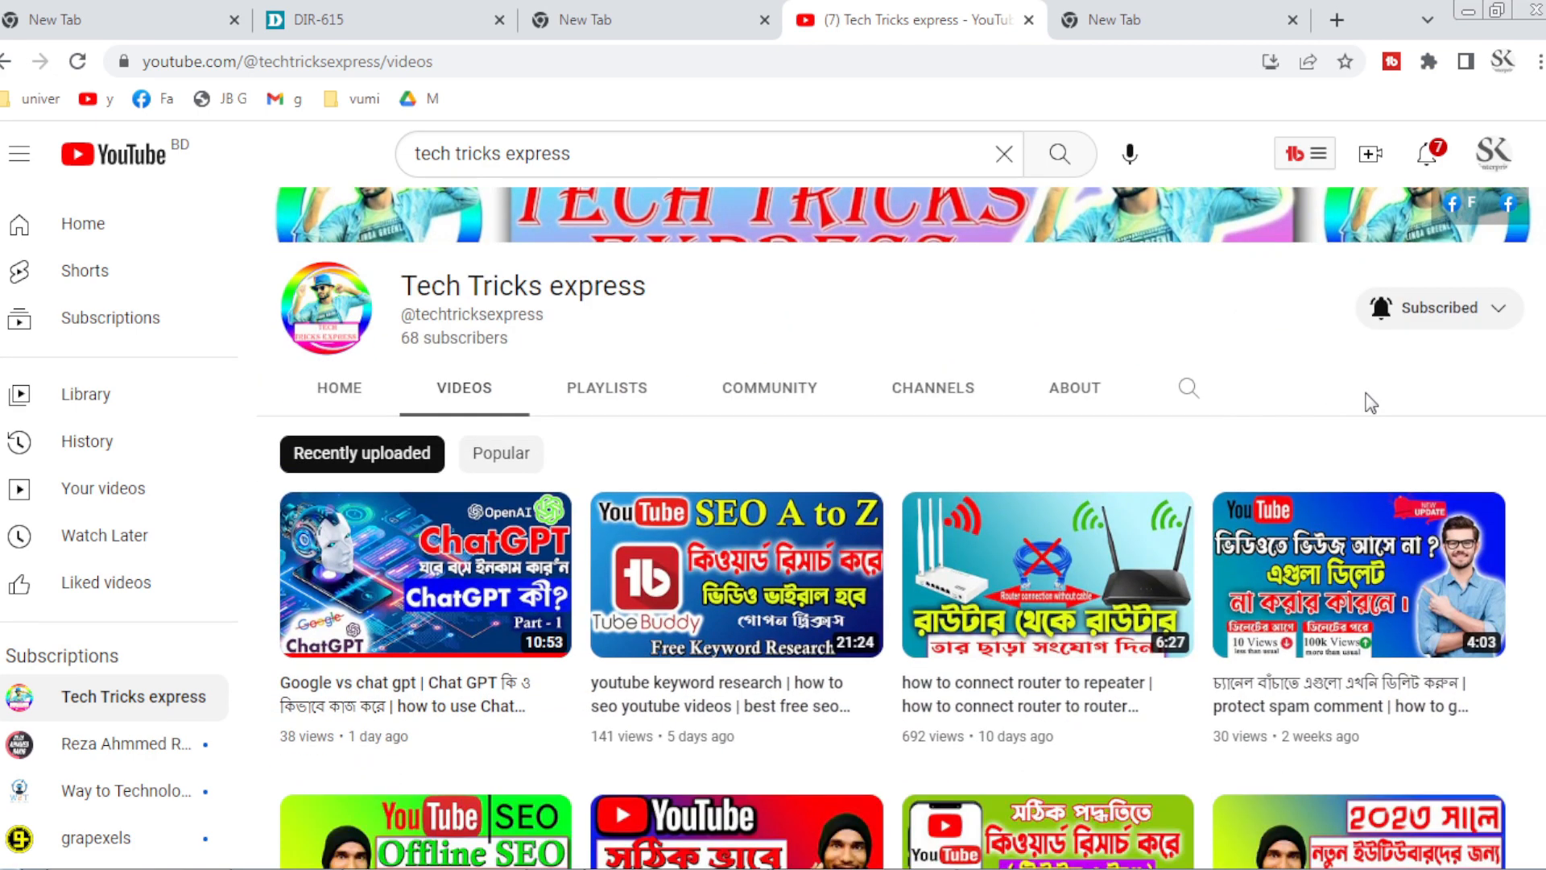
scroll(1368, 403, down, 2)
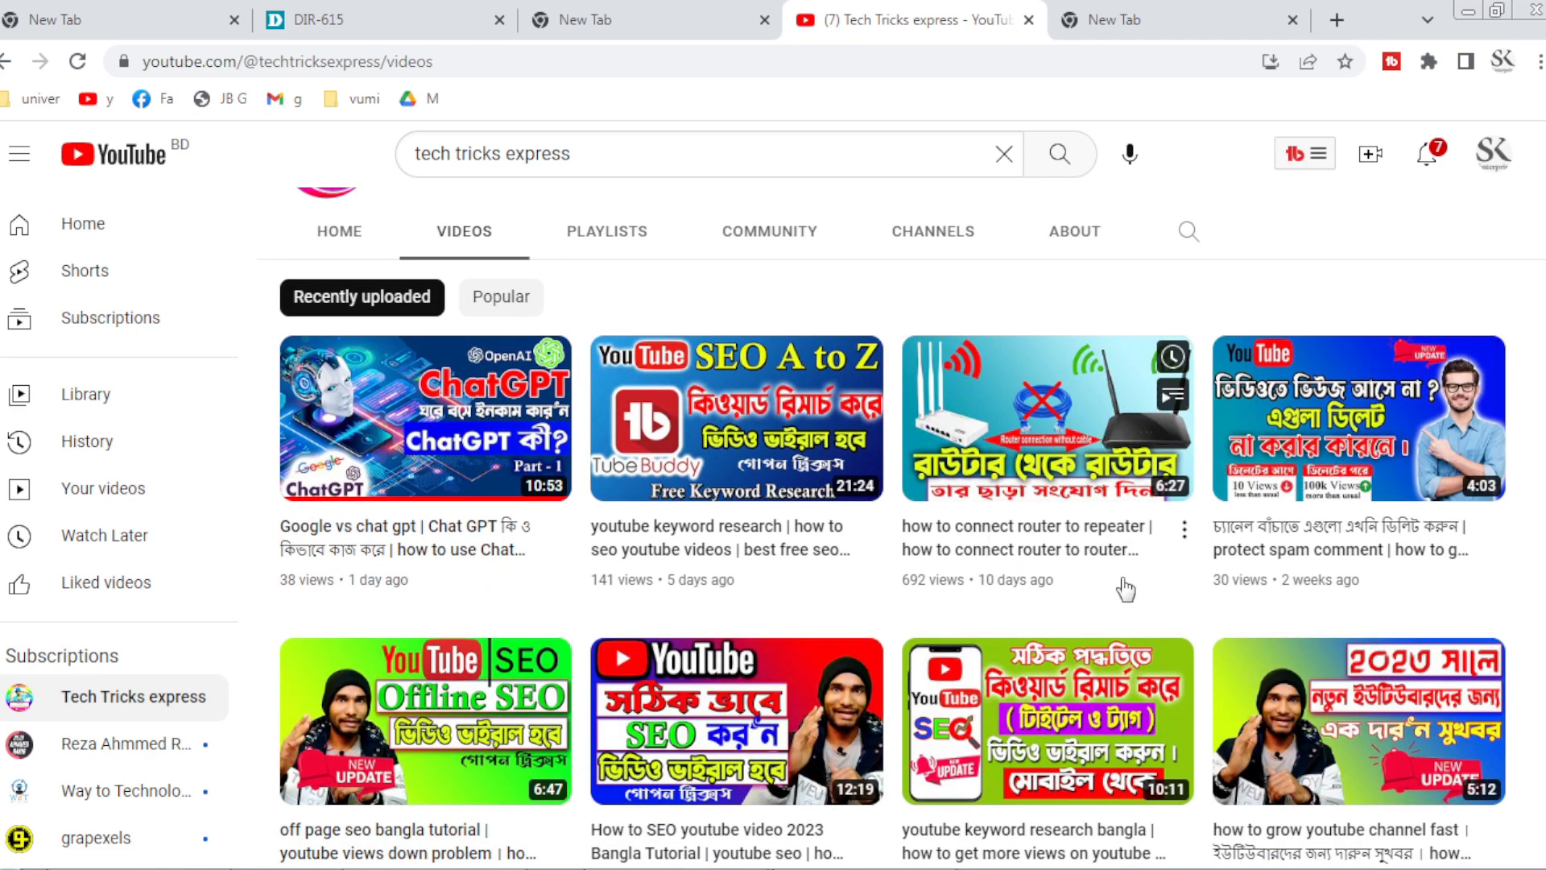
Browse the channel's uploaded videos and open the options menu for the first video.
mouse_move(1102, 596)
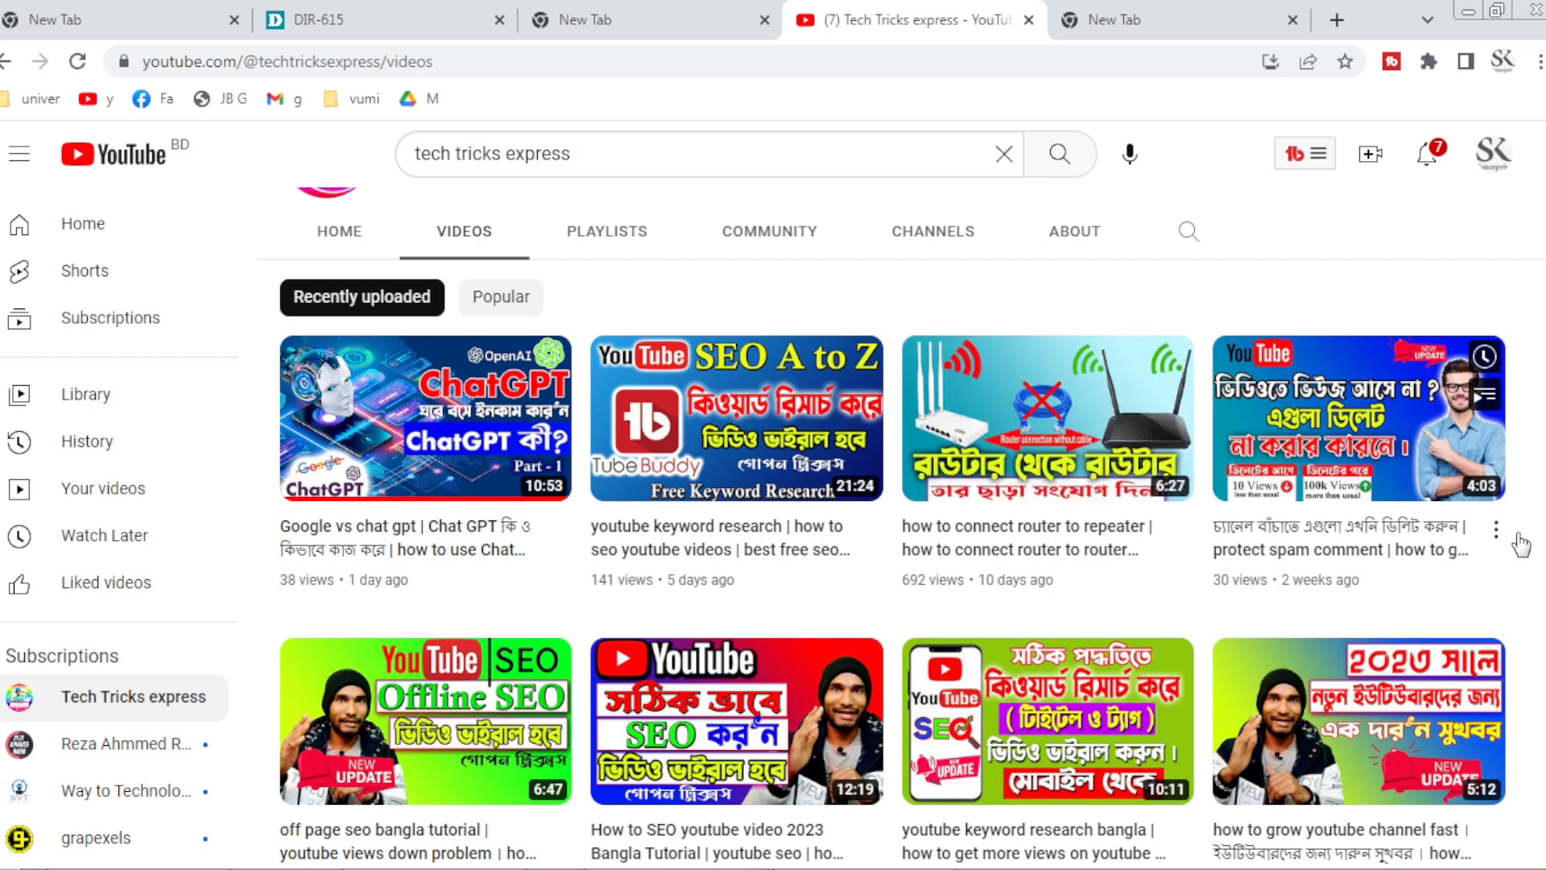
mouse_move(1154, 576)
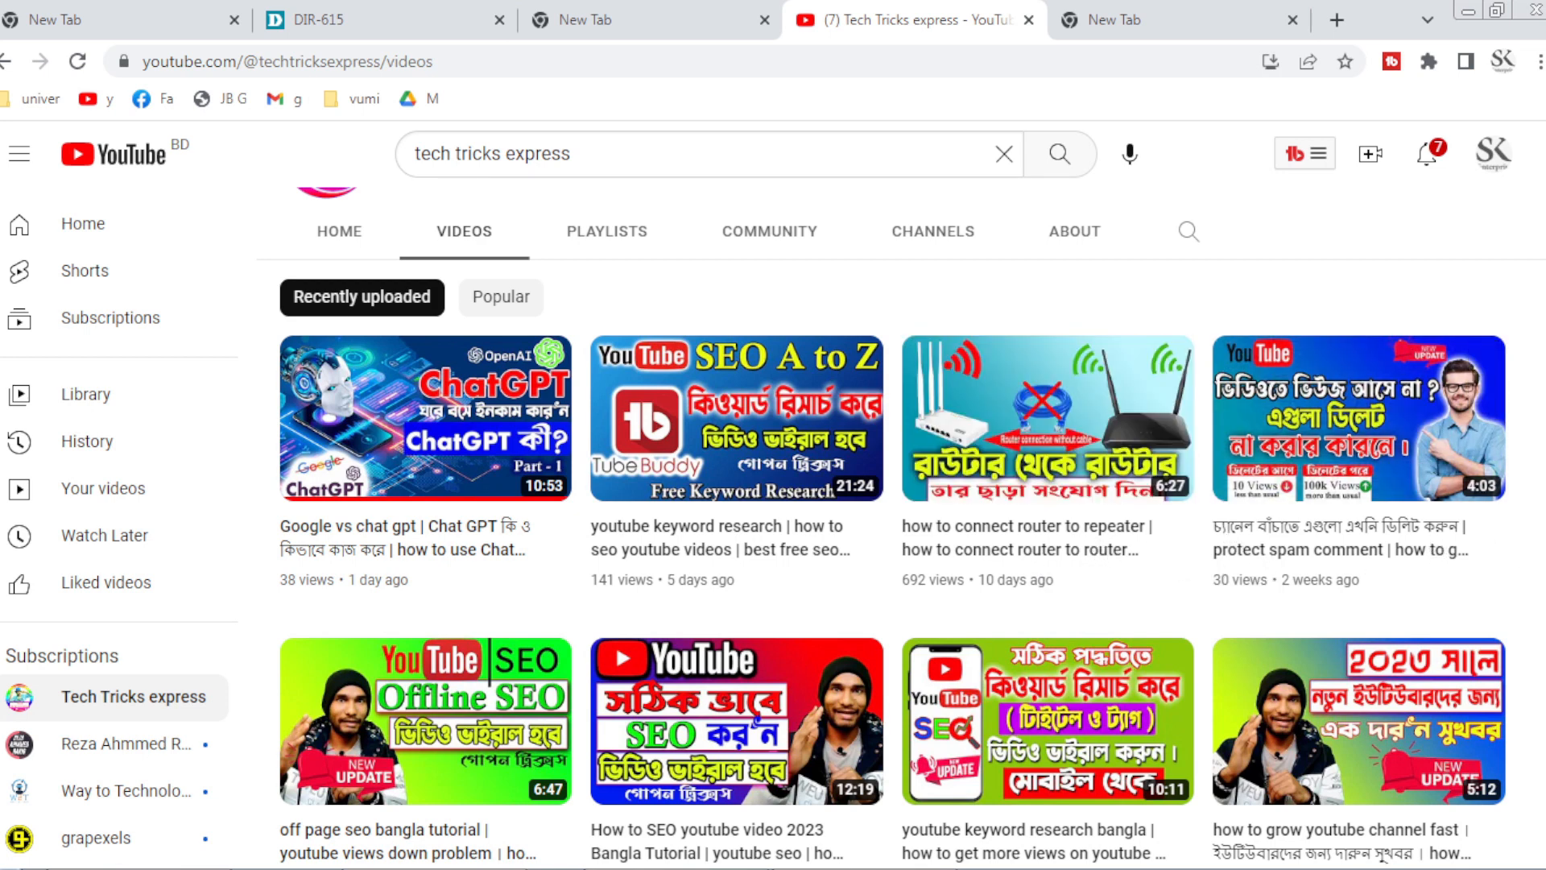
mouse_move(1373, 542)
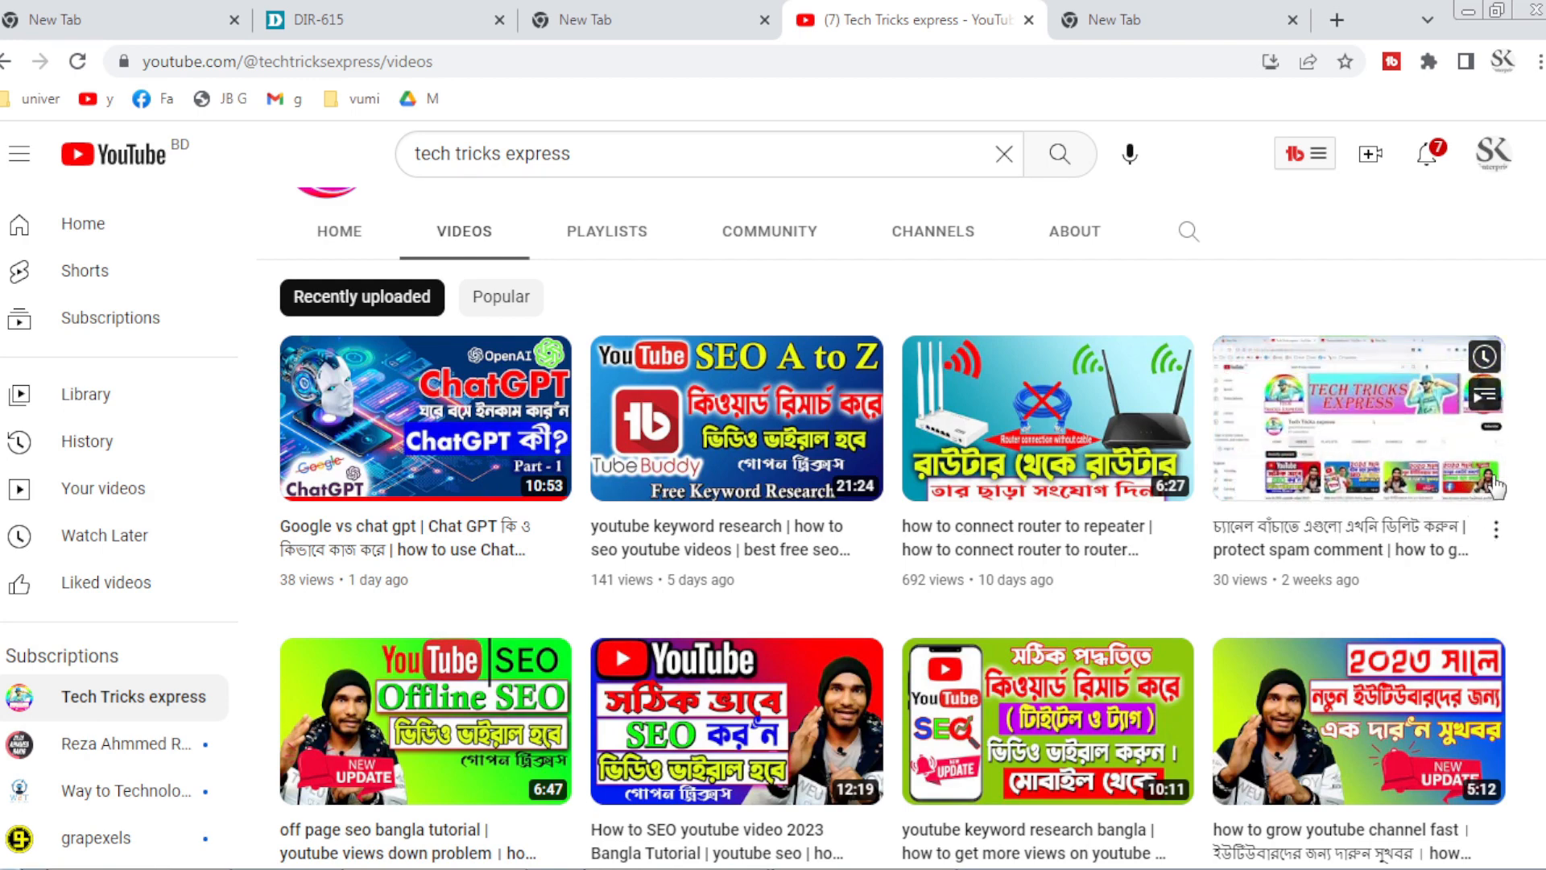
scroll(1449, 563, down, 2)
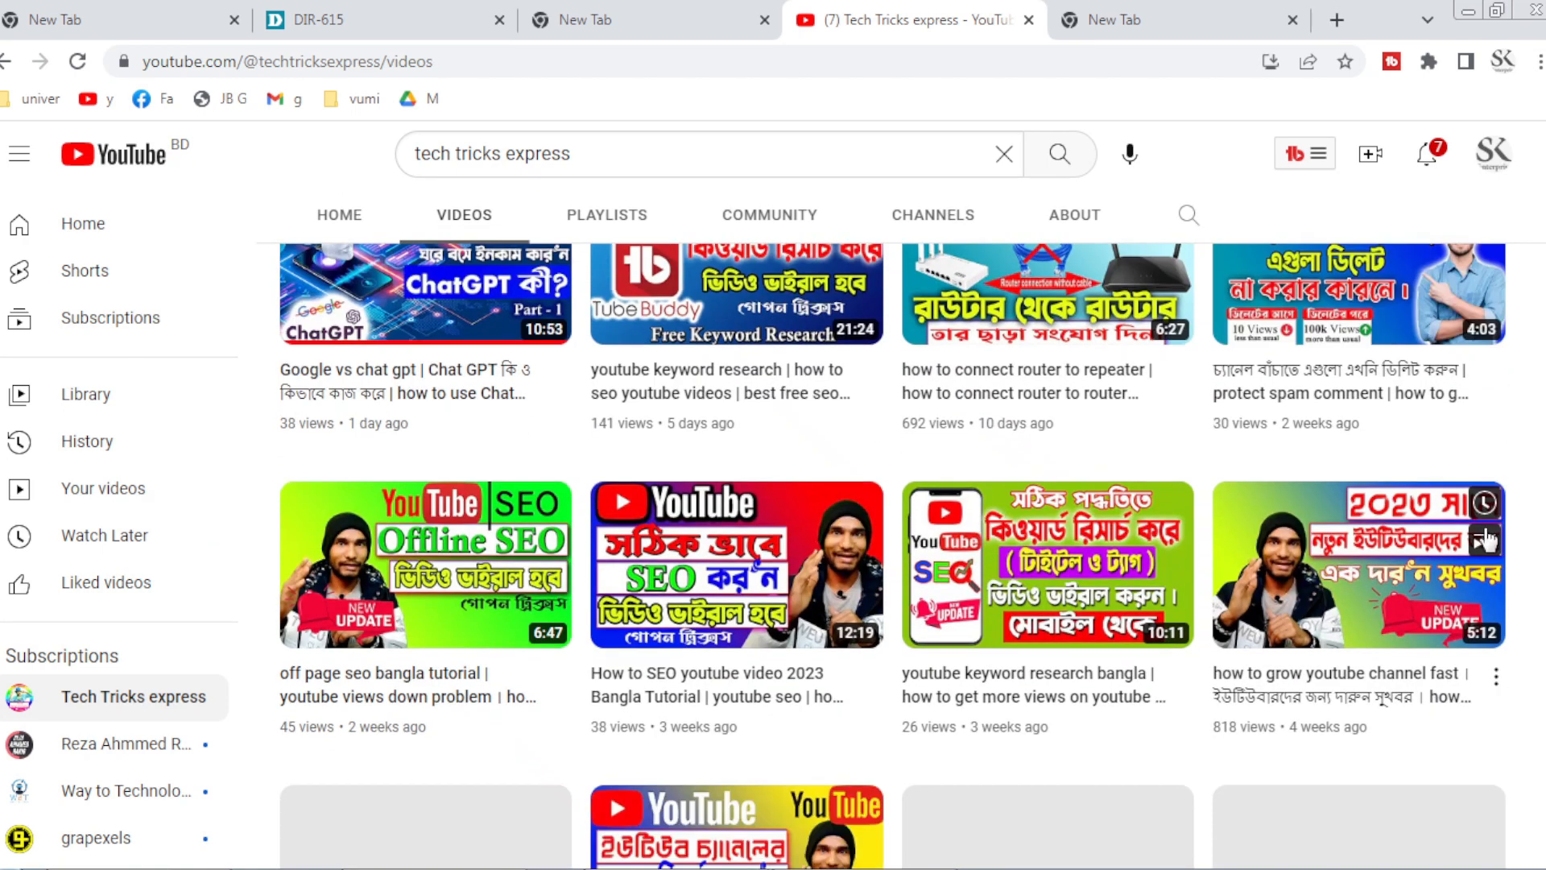
scroll(1401, 515, up, 6)
scroll(1402, 510, down, 5)
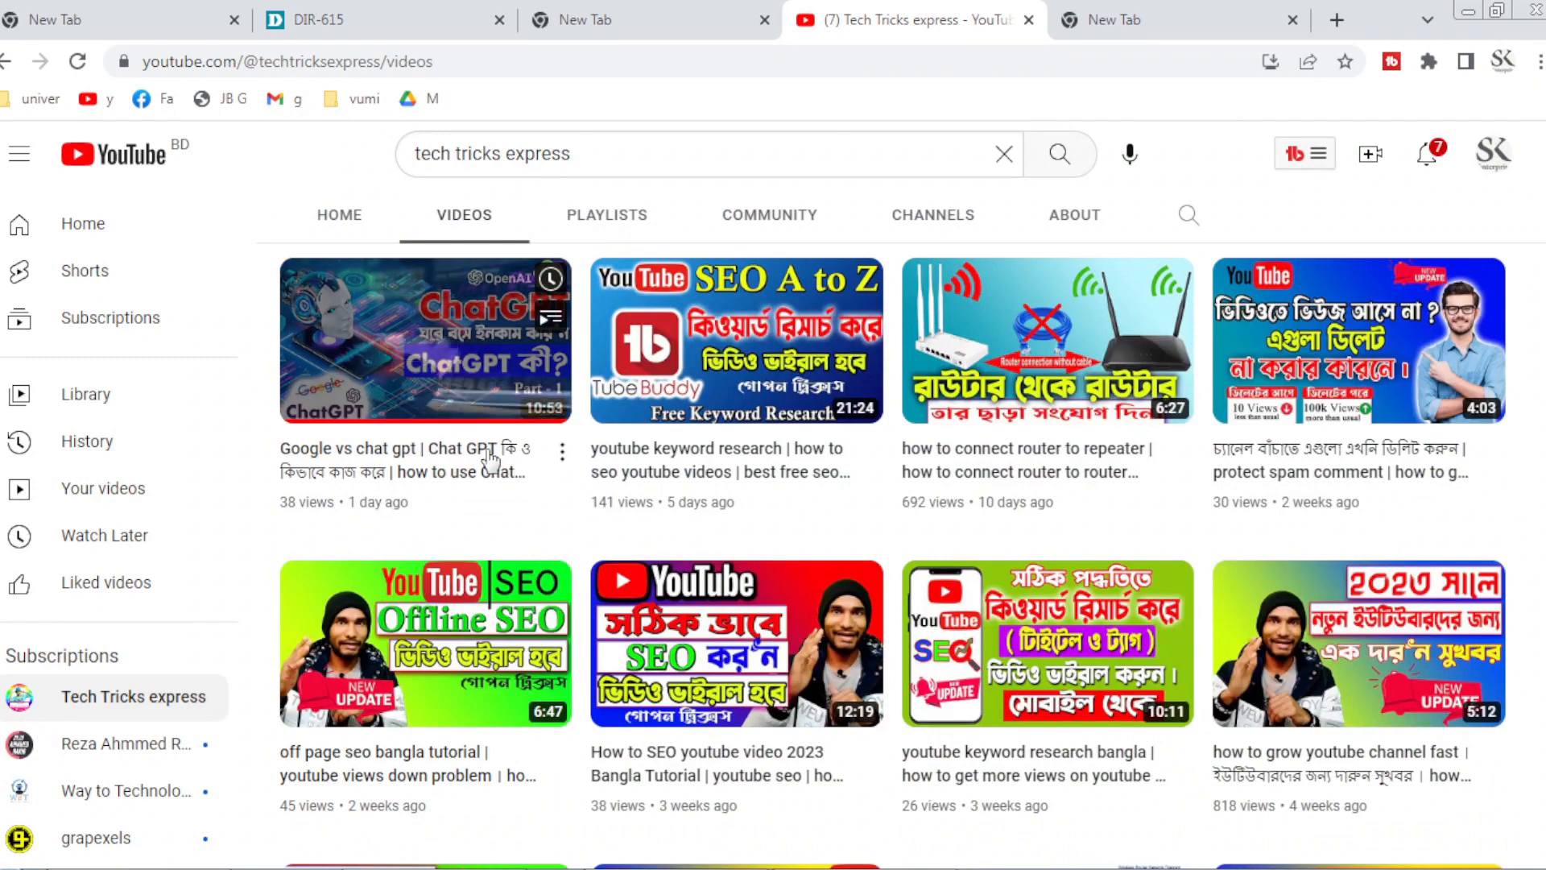
right_click(489, 460)
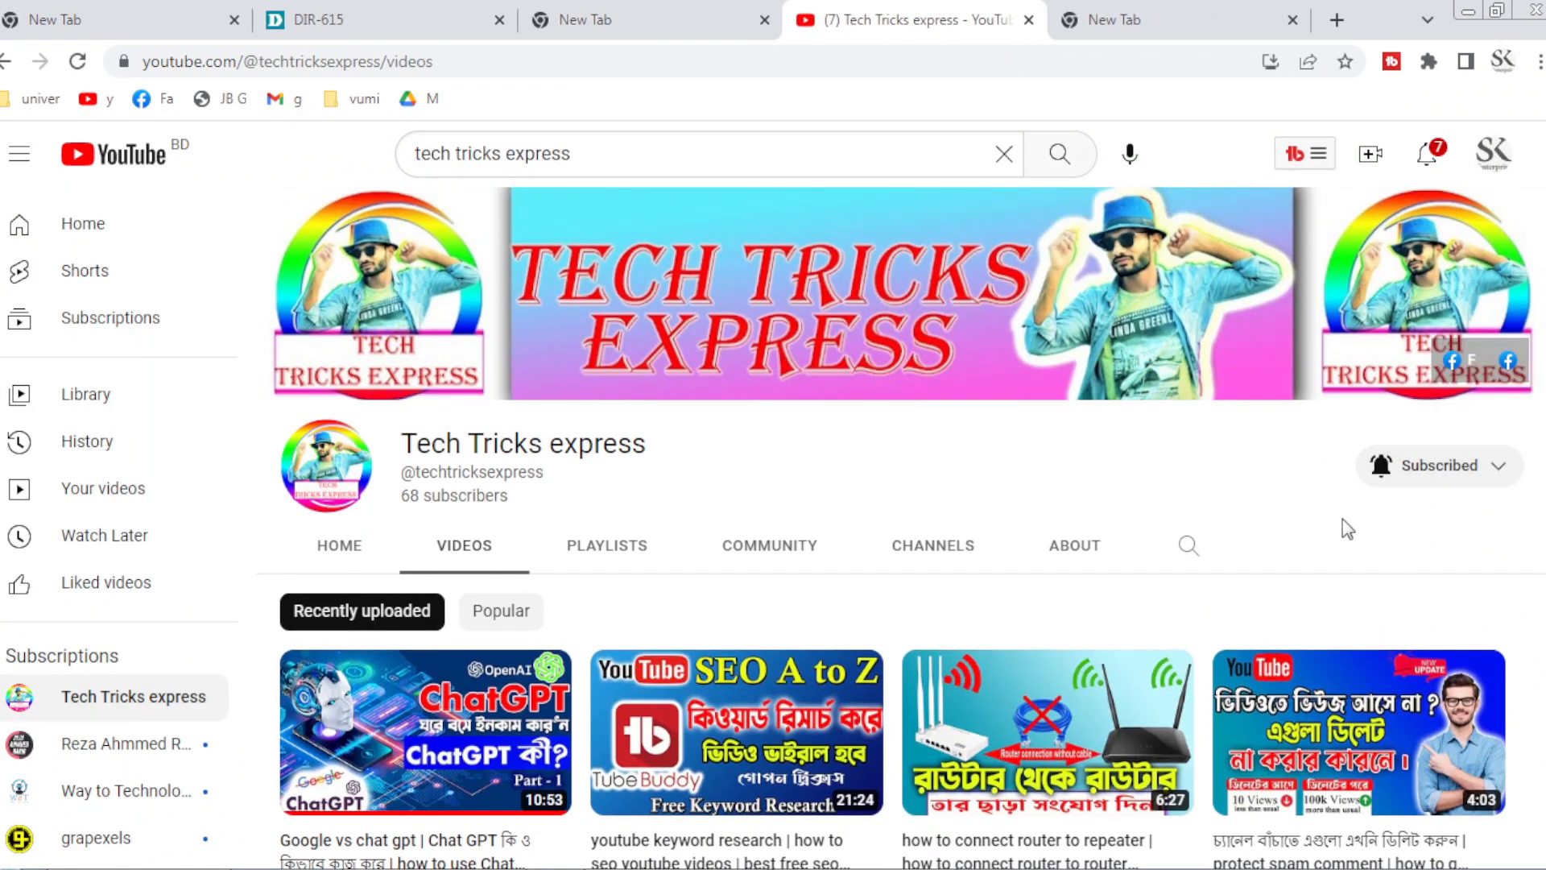